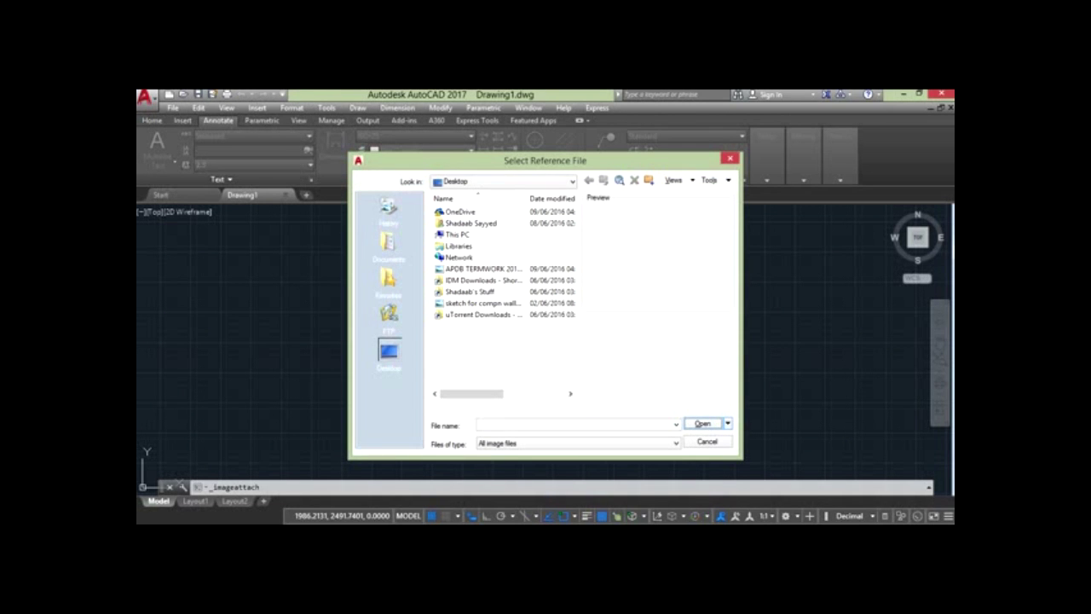
- Attach the image APDB TERMWORK 2016-Model at a picked point with scale factor 1 and zoom to the drawing extents
double_click(483, 269)
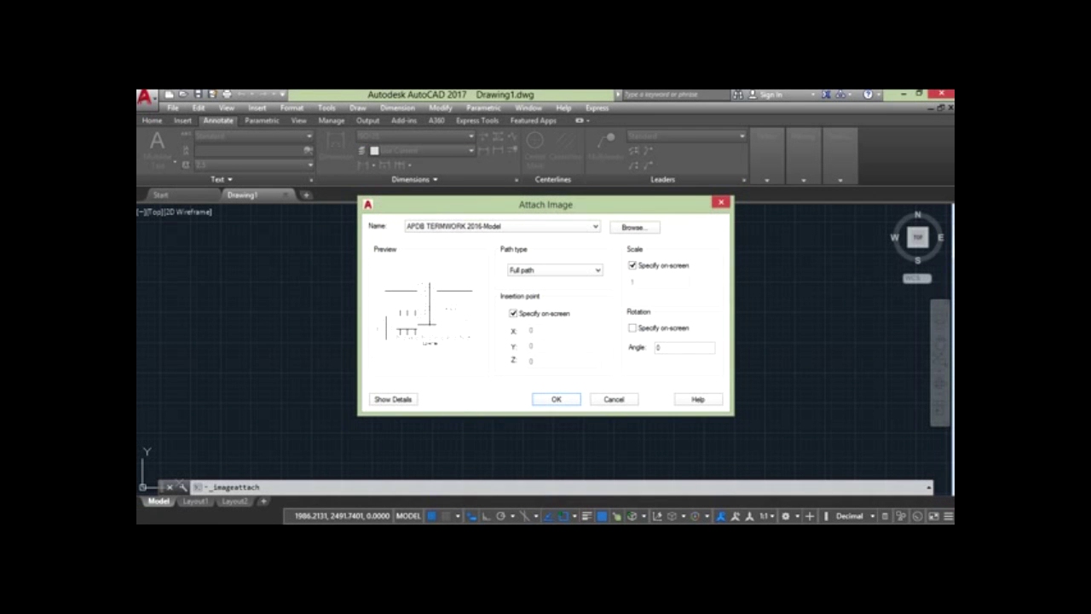
click(556, 399)
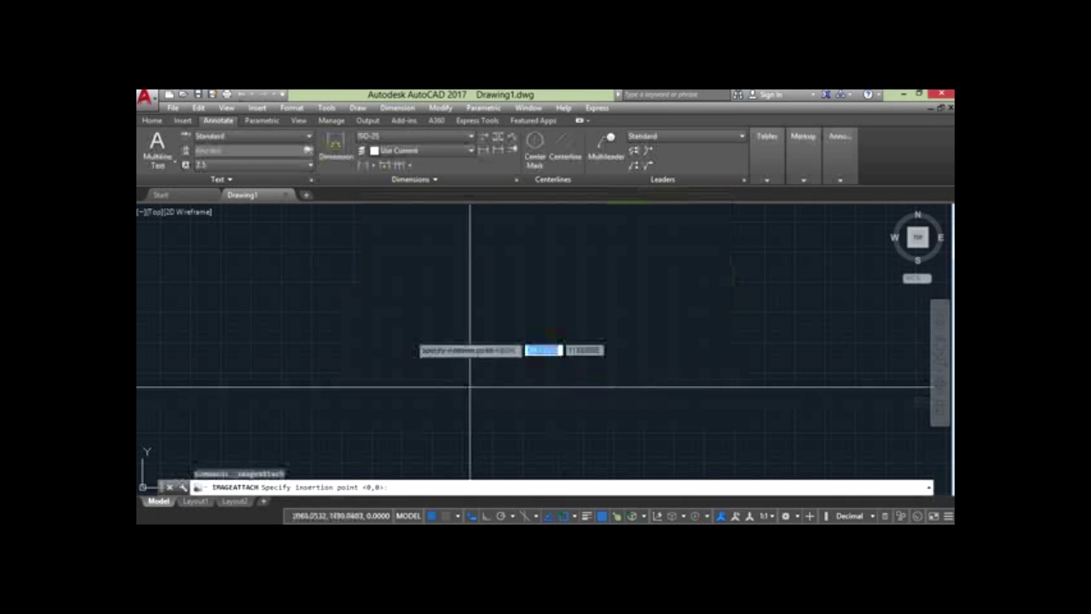
click(417, 324)
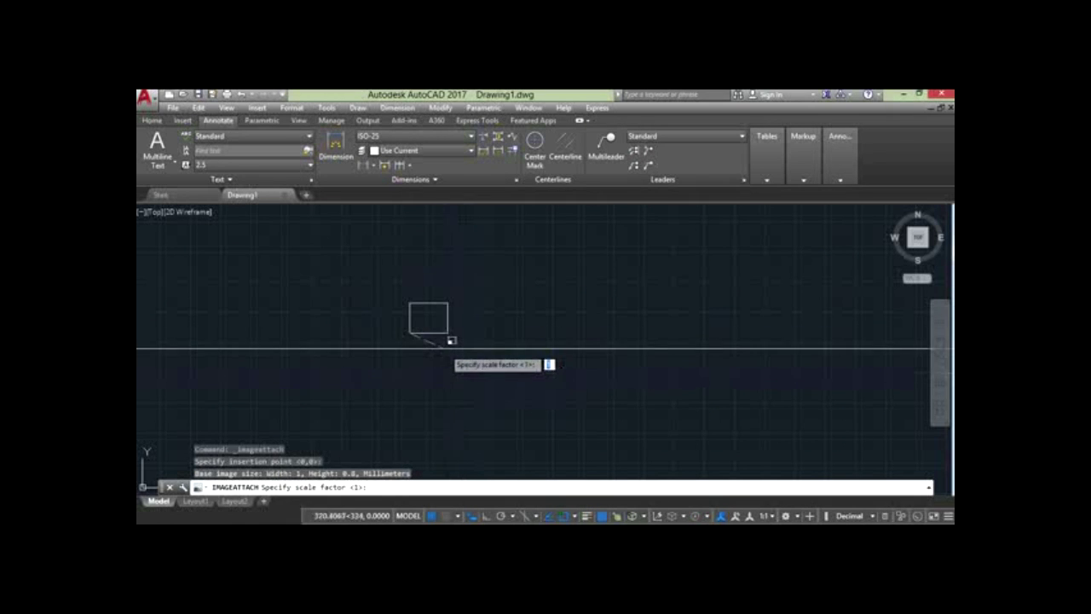
key(Return)
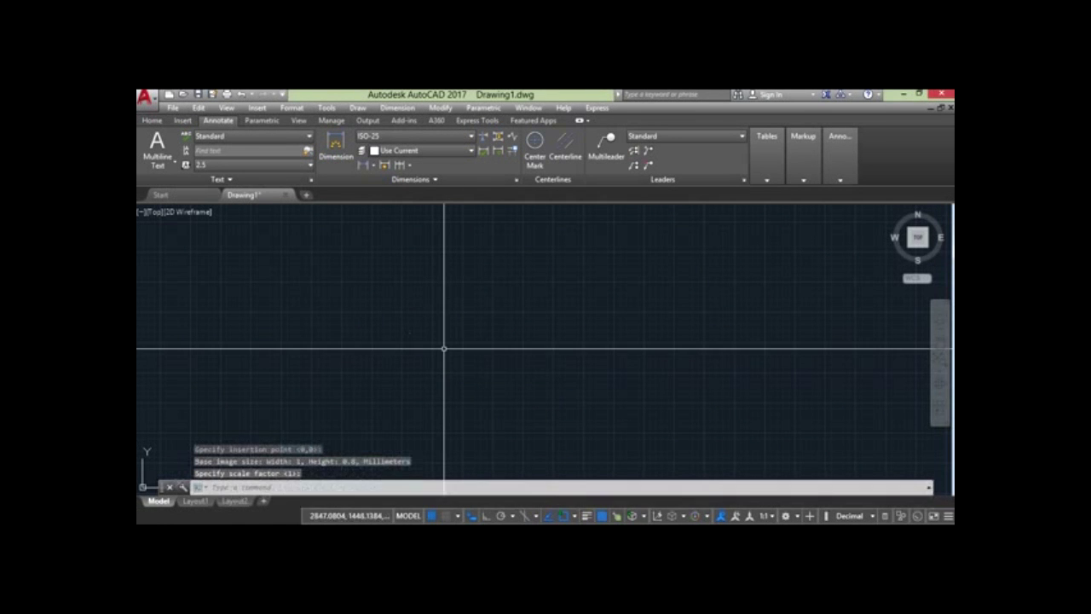
text(z)
key(Return)
text(e)
key(Return)
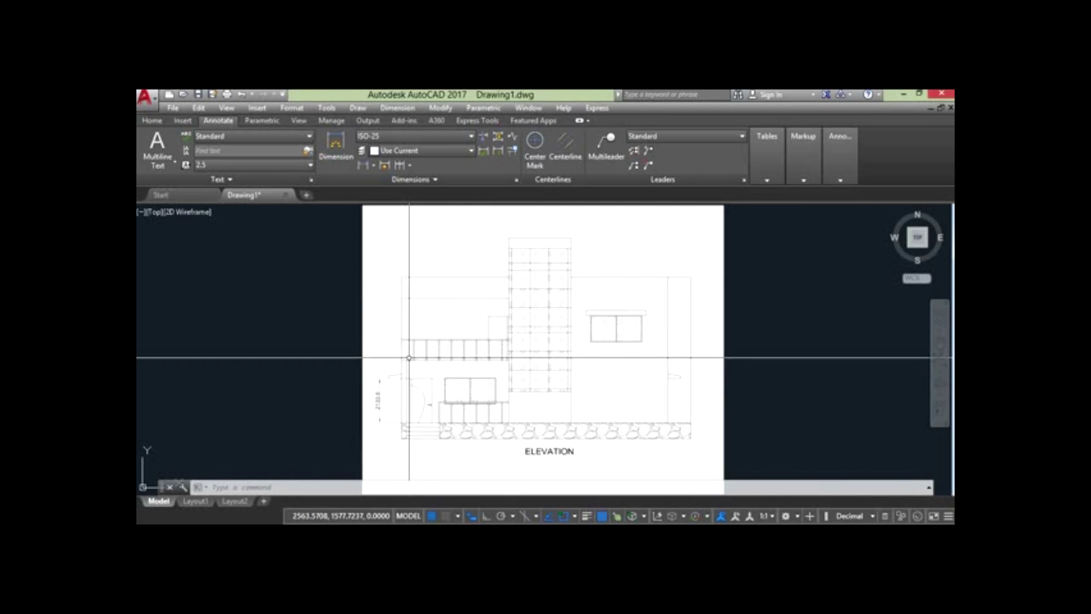
- Examine the attached elevation image, including the dimensioned door at the entrance and the overall facade
scroll(396, 386, up, 4)
scroll(396, 386, up, 1)
scroll(396, 386, down, 1)
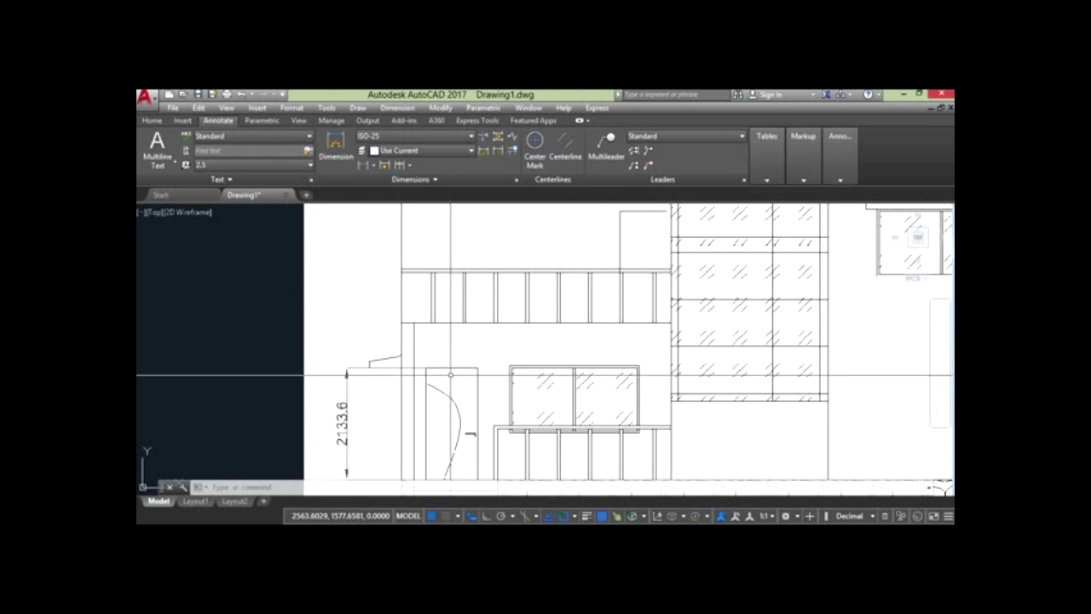
click(939, 342)
mouse_move(417, 408)
mouse_down()
mouse_move(434, 377)
mouse_move(589, 324)
mouse_up()
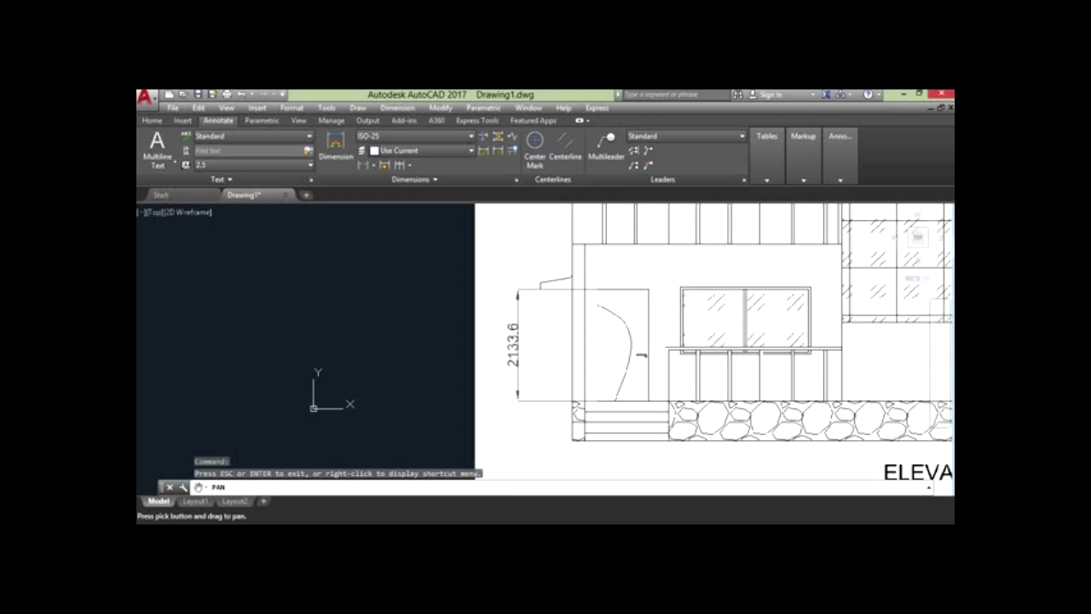
key(Escape)
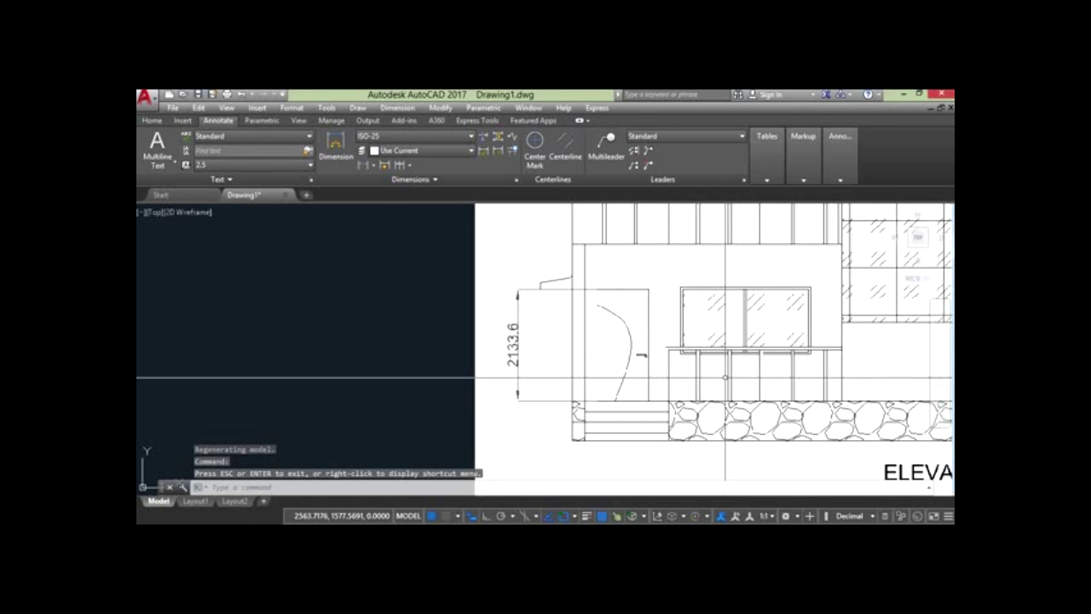
text(p)
key(Return)
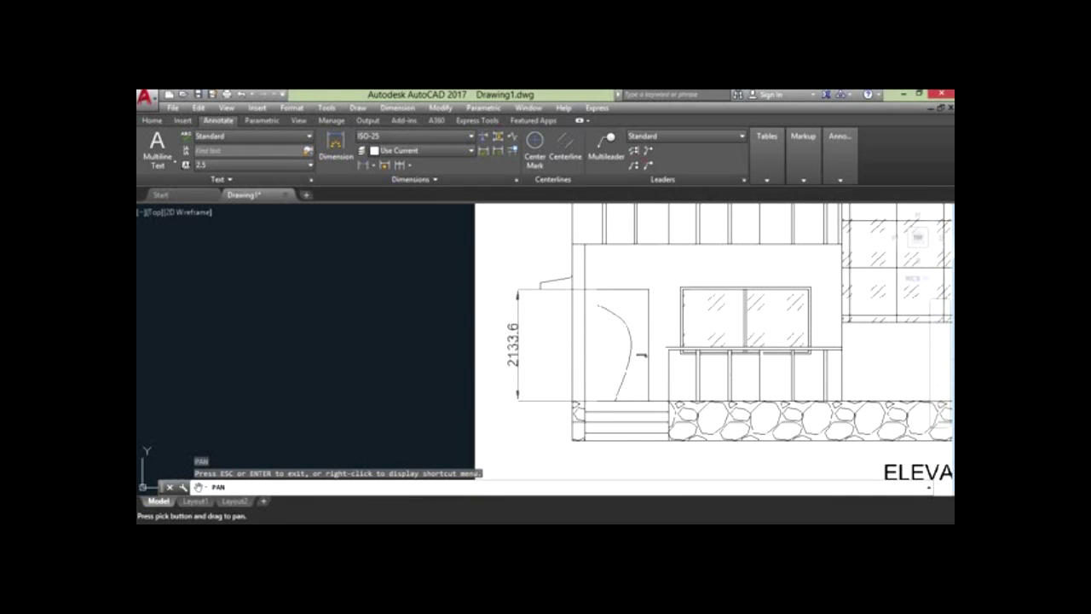
scroll(724, 377, down, 2)
scroll(725, 380, down, 3)
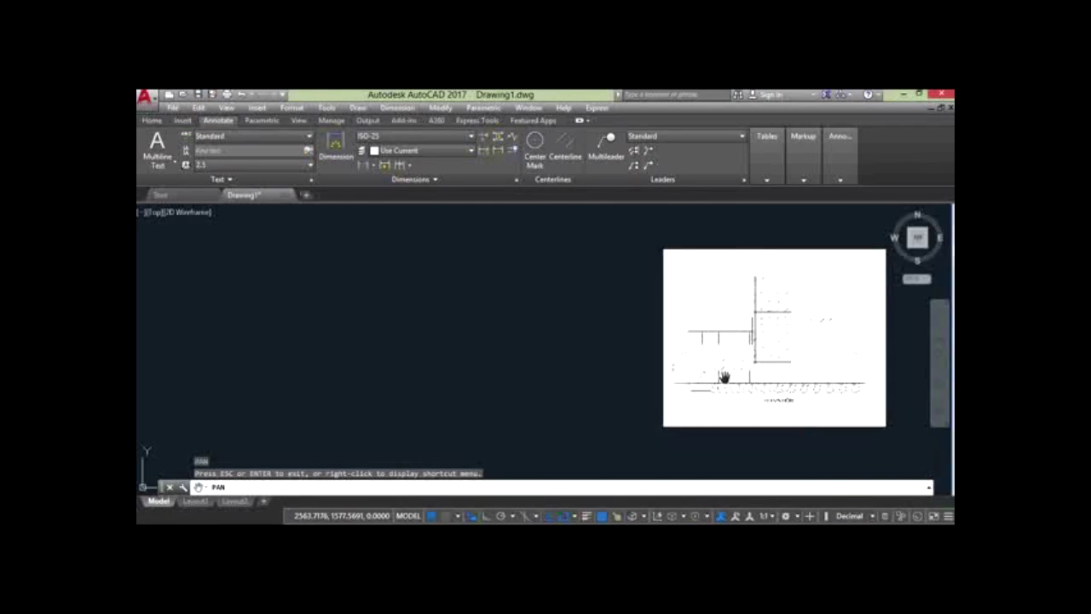
scroll(846, 338, up, 3)
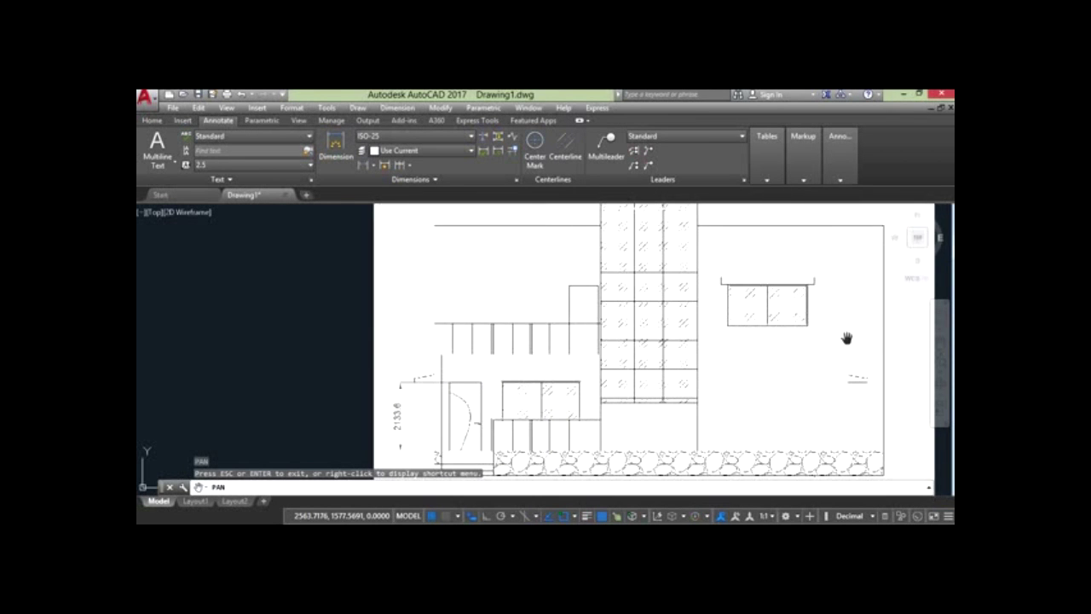
key(Escape)
scroll(556, 381, down, 3)
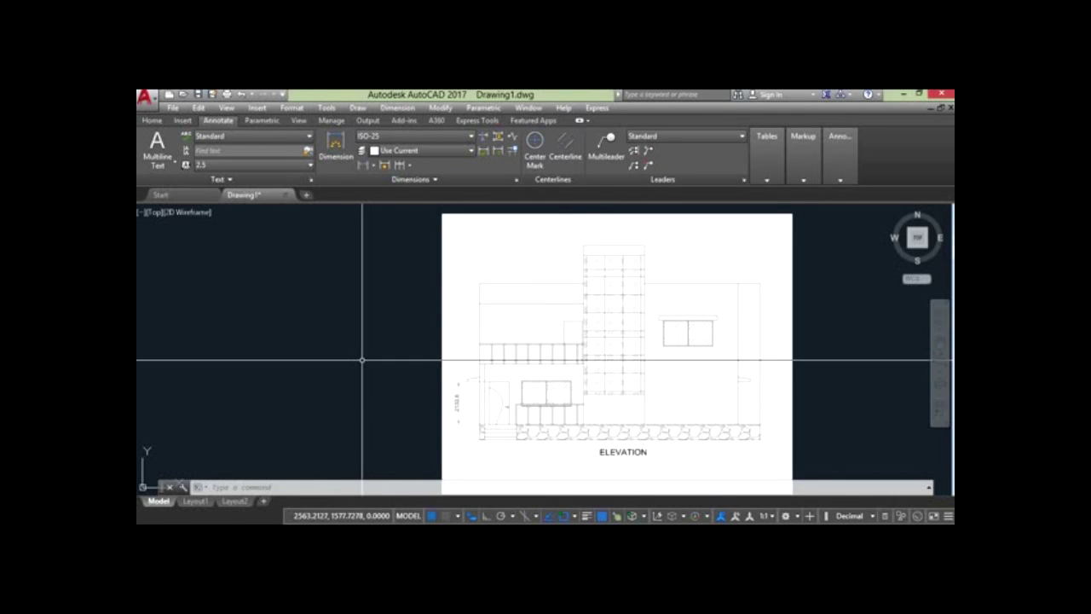
- Launch Excel 2016 and open a blank workbook
key(super)
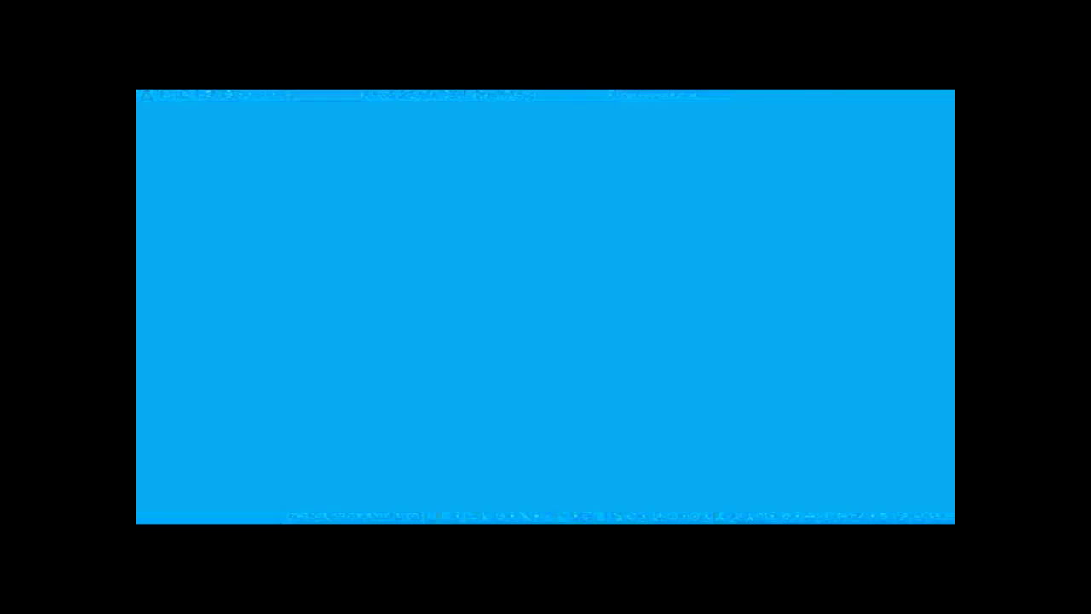
text(excel 2016)
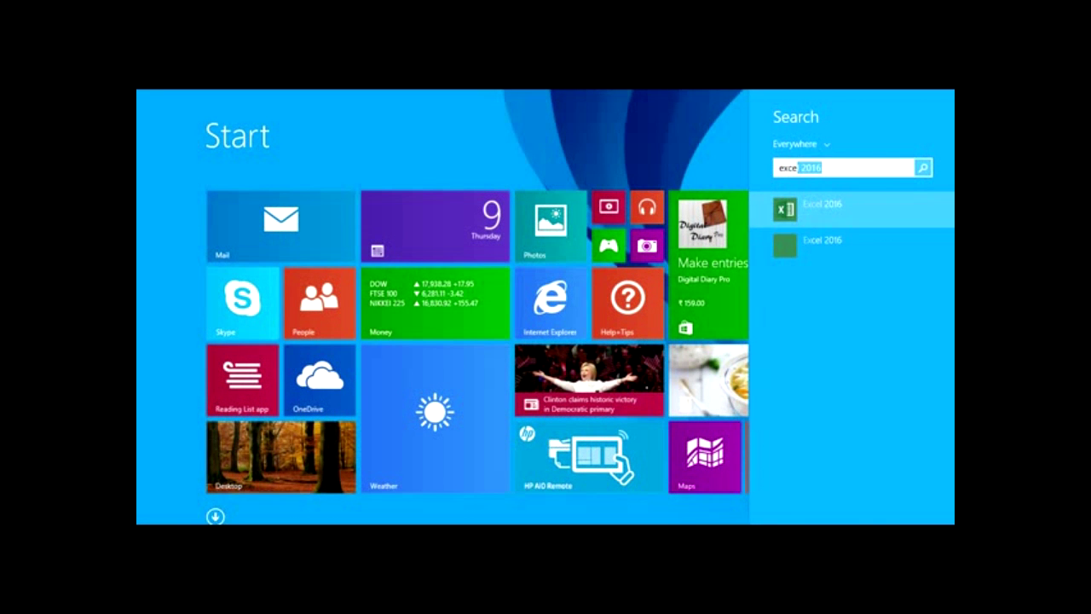
key(Return)
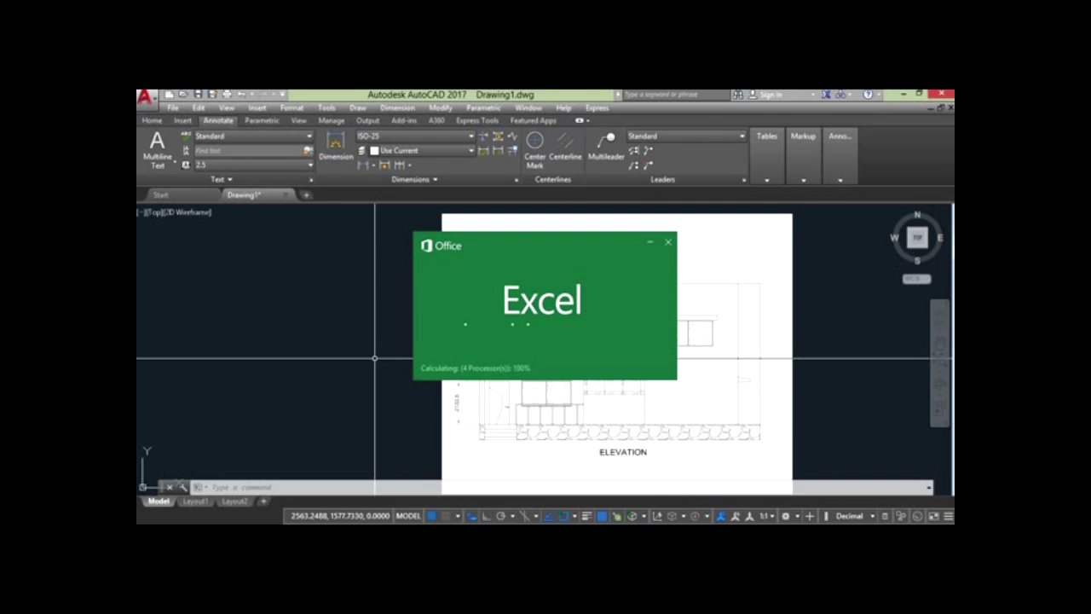
key(Return)
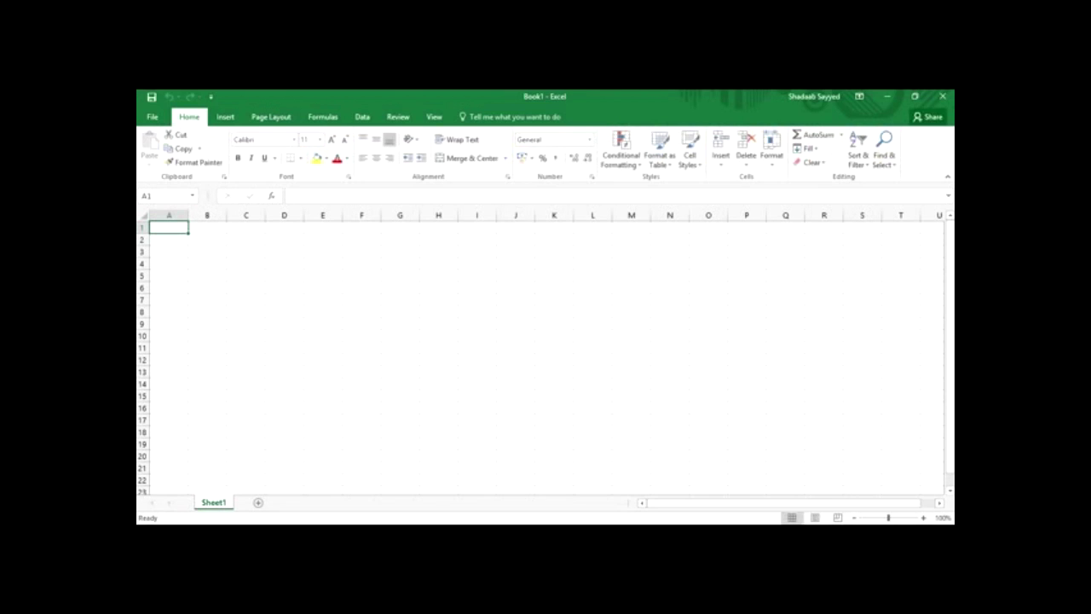
- Enter the heading DIMENSION in cell C4
click(245, 264)
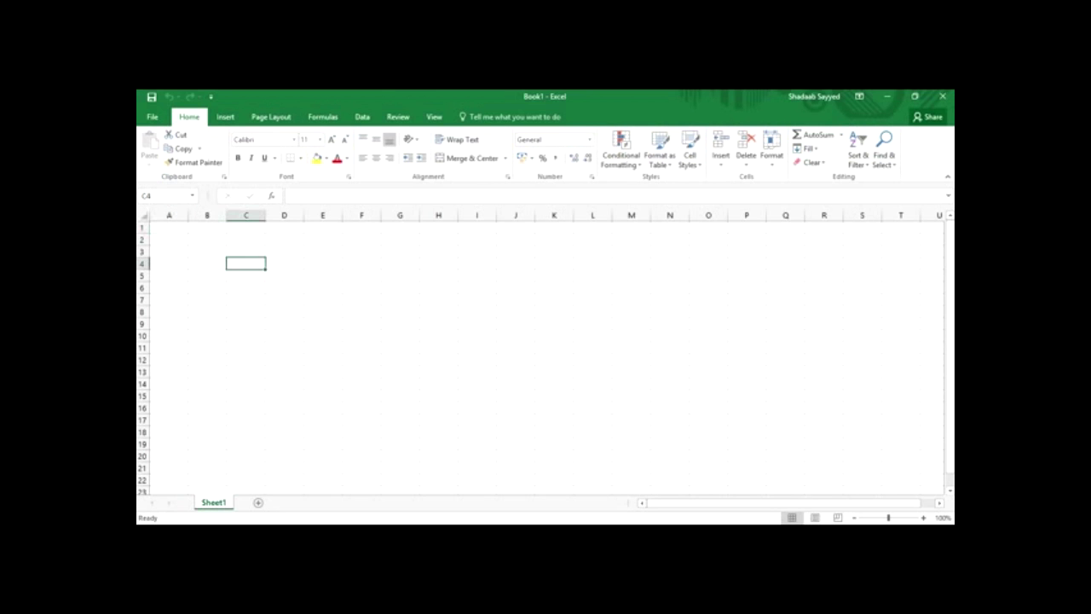
text(answer)
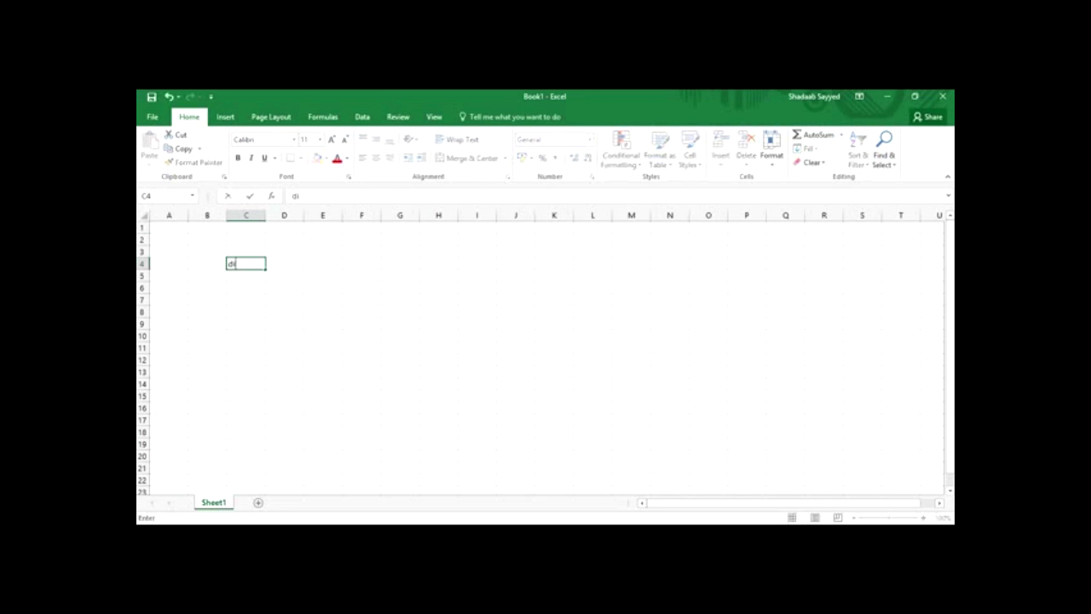
key(BackSpace)
key(BackSpace)
key(BackSpace)
key(BackSpace)
key(BackSpace)
key(BackSpace)
text(DIMENSION)
key(Return)
key(Return)
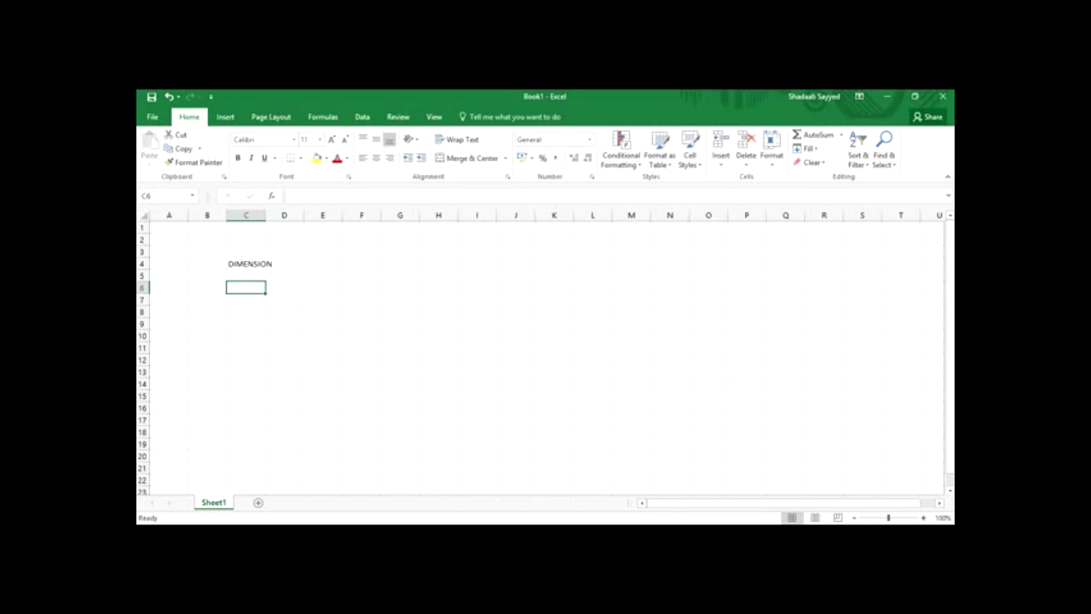
- Add the row labels ACTUAL in cell C6 and IN PICTURE in cell C7
text(ACTUAL)
key(Return)
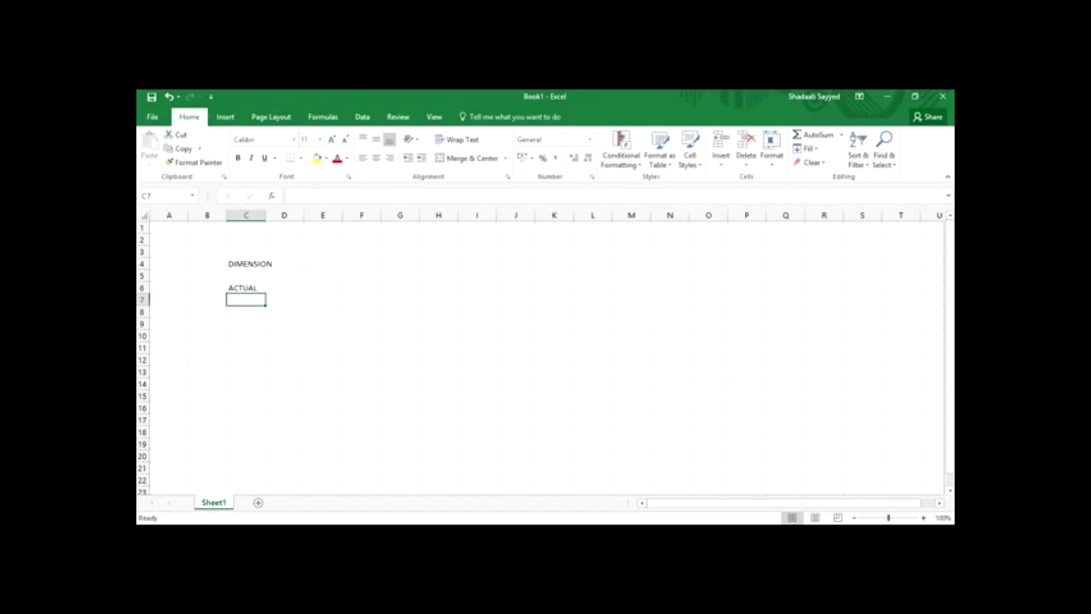
text(ON)
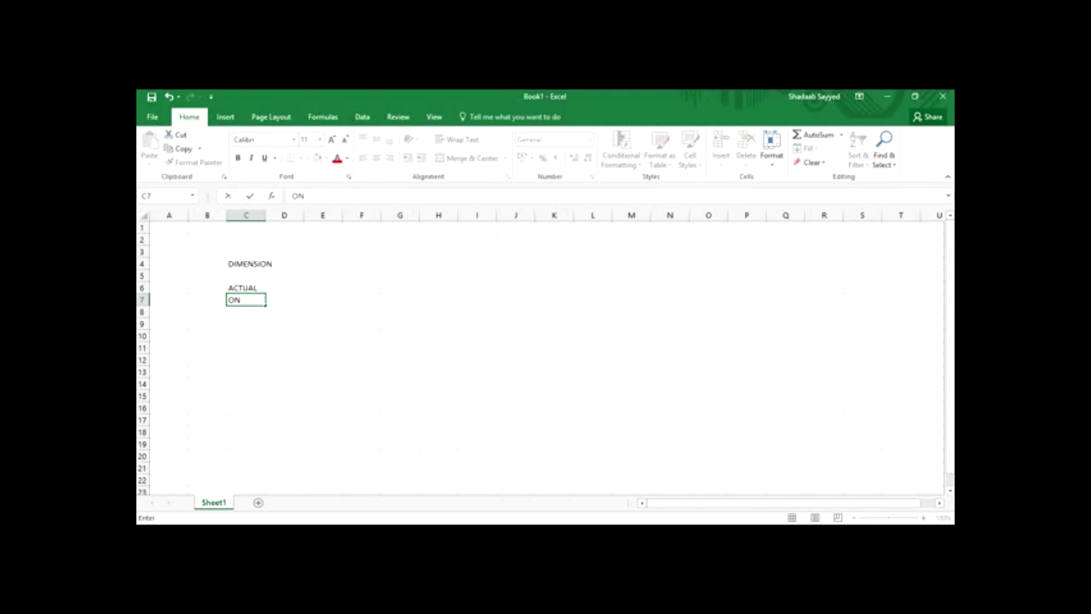
key(BackSpace)
text(IN PICTURE)
key(Return)
key(Left)
key(Right)
key(Down)
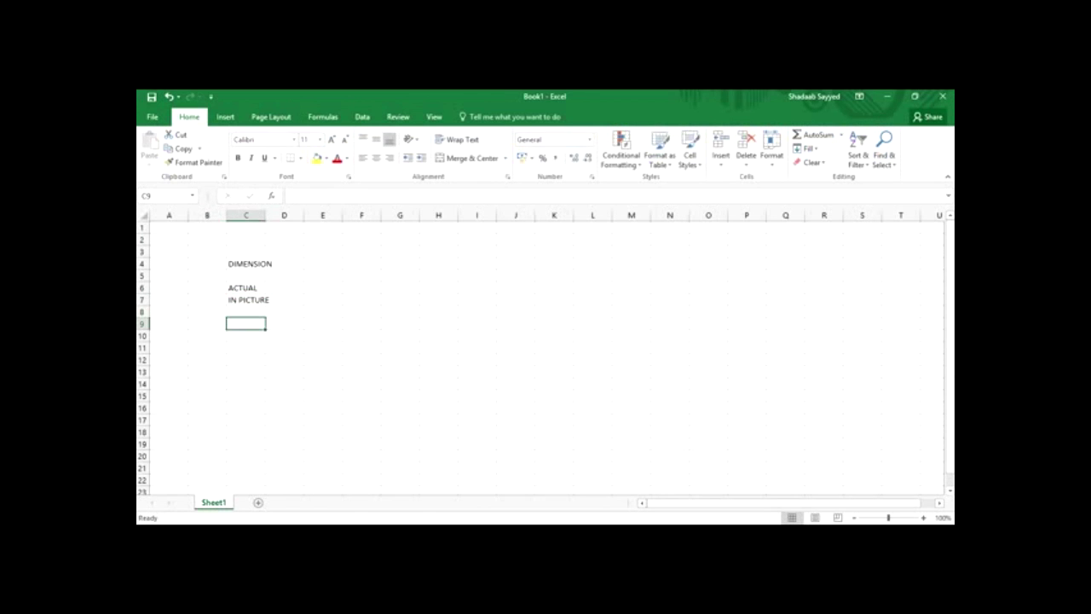
- Label cell C9 REF. SCALE and enter a formula in E9 dividing the ACTUAL value in E6 by the IN PICTURE value in E7
key(alt+Tab)
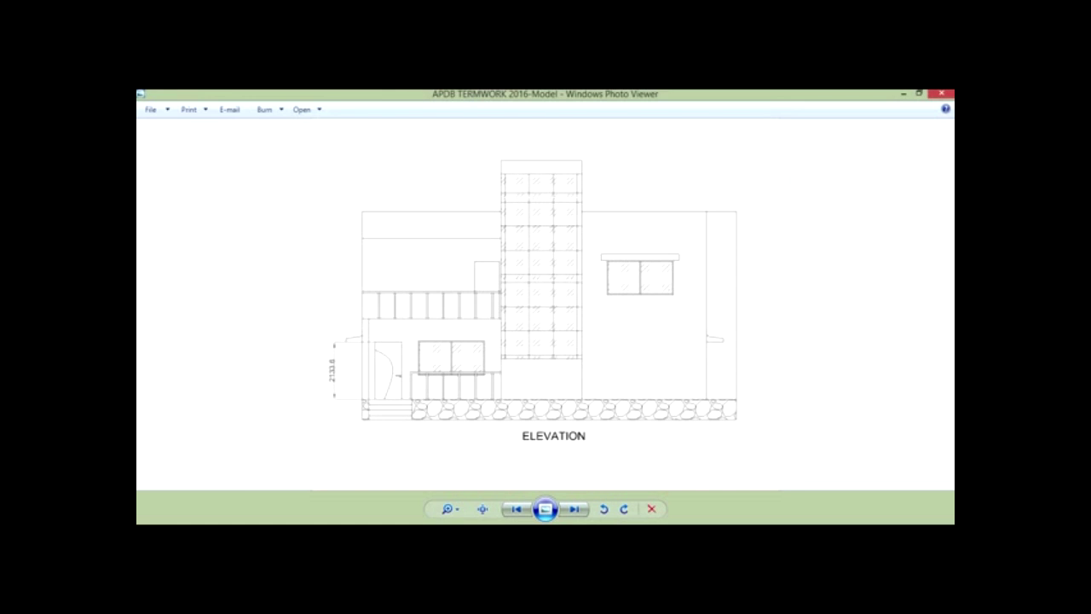
key(alt+Tab)
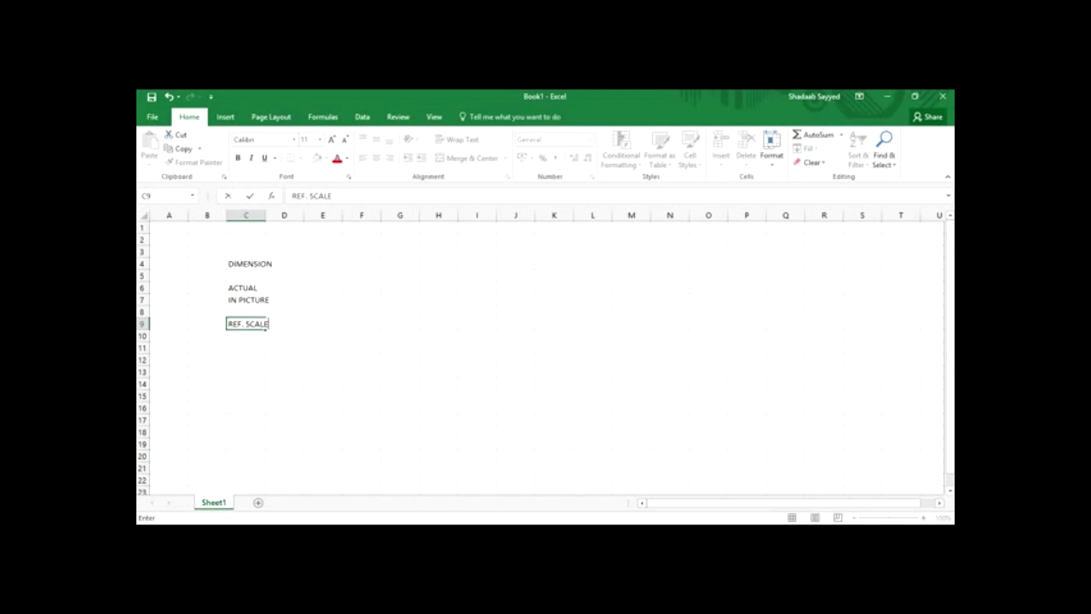
key(Right)
key(Right)
text(=)
key(Up)
key(Up)
key(Up)
text(/)
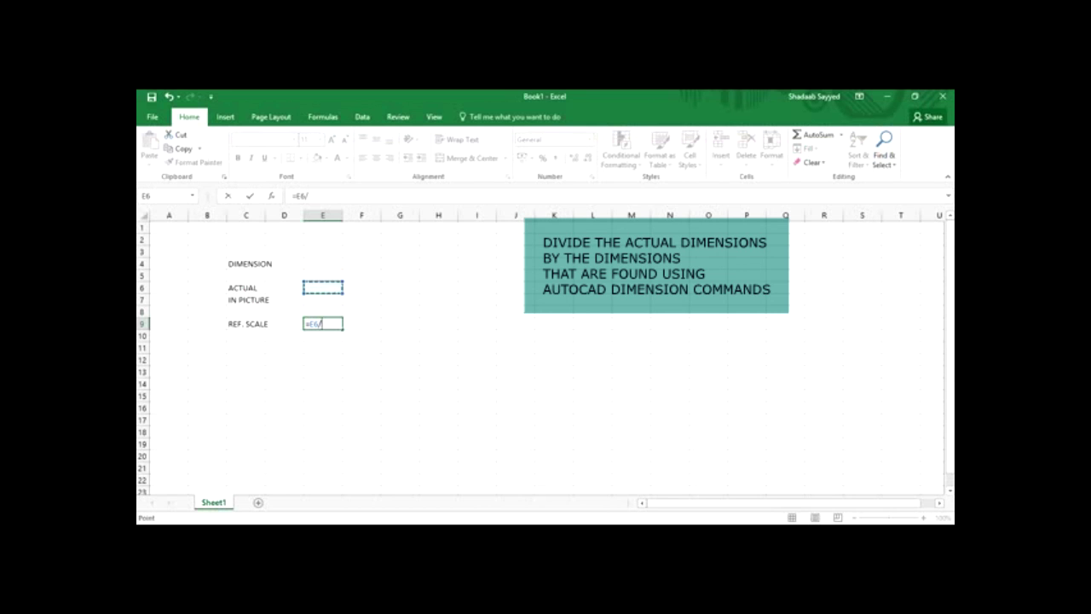
key(Down)
key(Up)
key(Up)
key(Up)
key(Return)
- Look up the door height written on the elevation image in AutoCAD and enter 2133.6 as the ACTUAL value in cell E6 of the Excel sheet
key(Up)
key(Up)
key(Up)
key(Up)
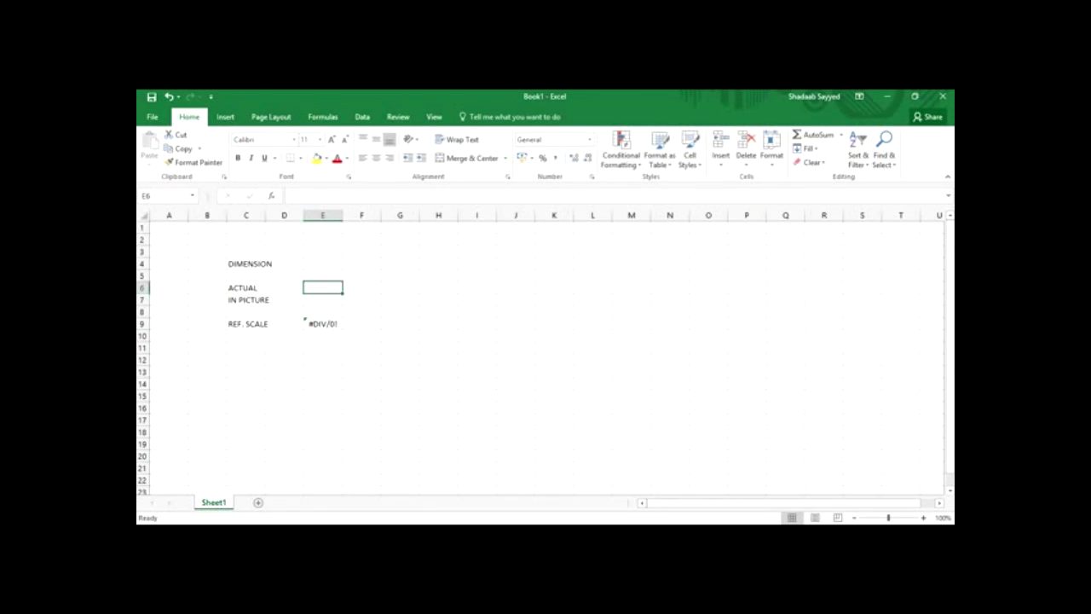
key(alt+Tab)
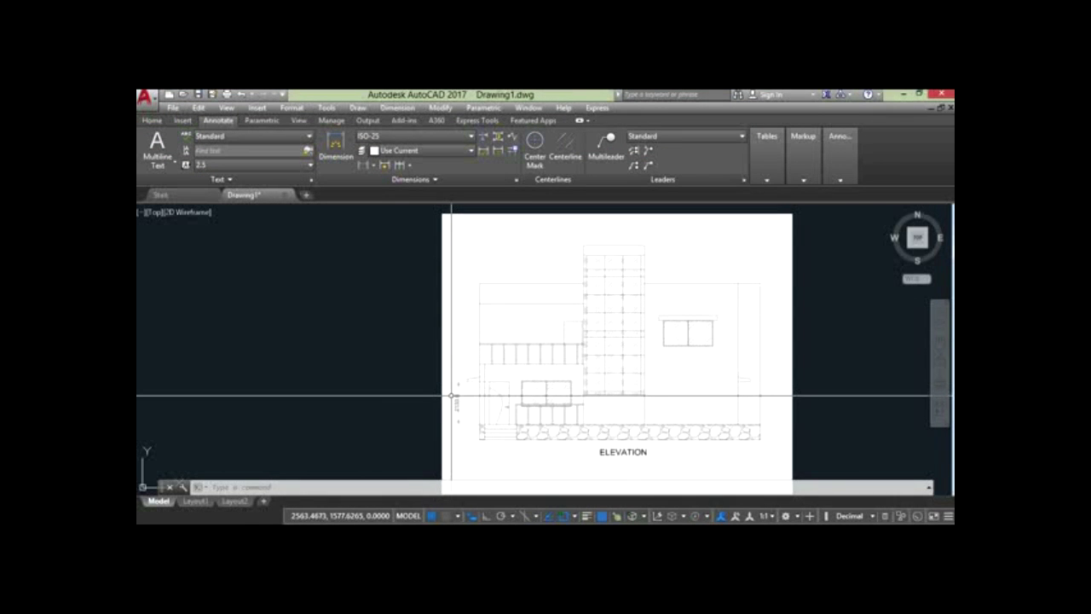
scroll(450, 396, up, 5)
scroll(451, 395, up, 4)
scroll(451, 396, down, 2)
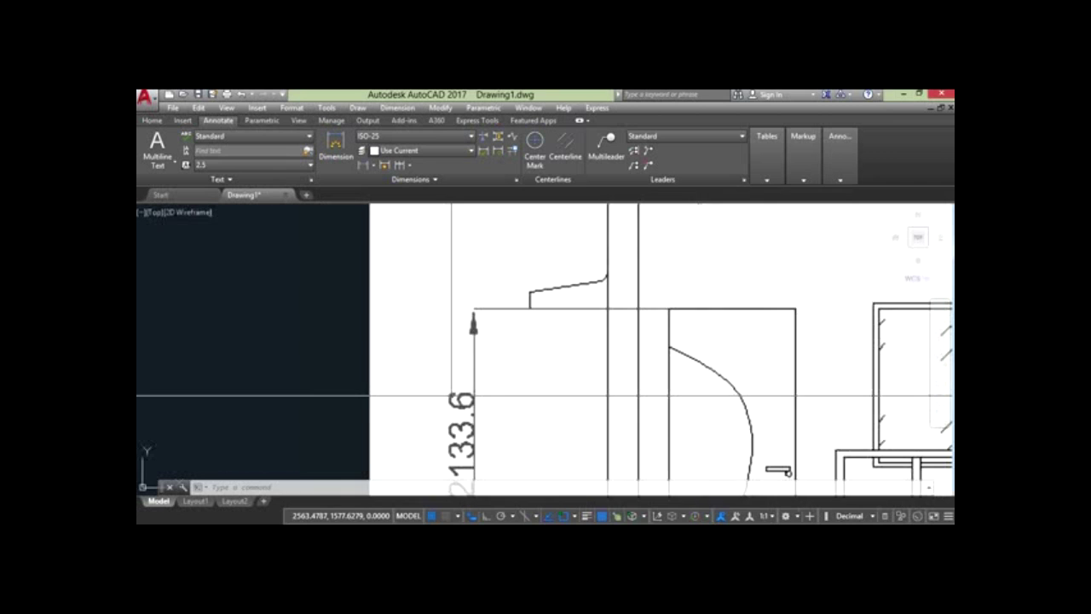
scroll(451, 396, down, 2)
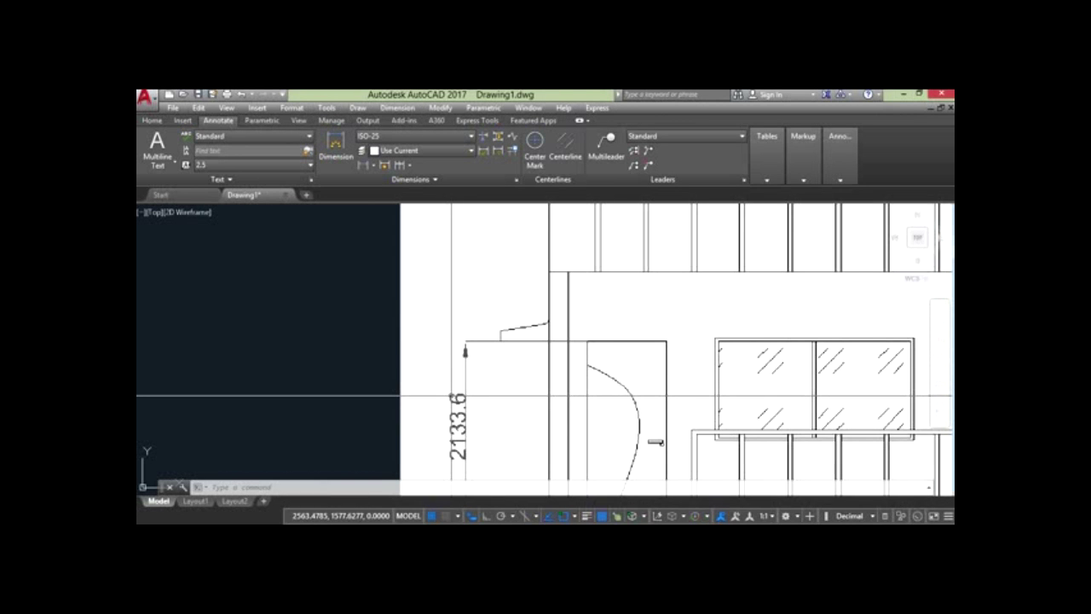
key(alt+Tab)
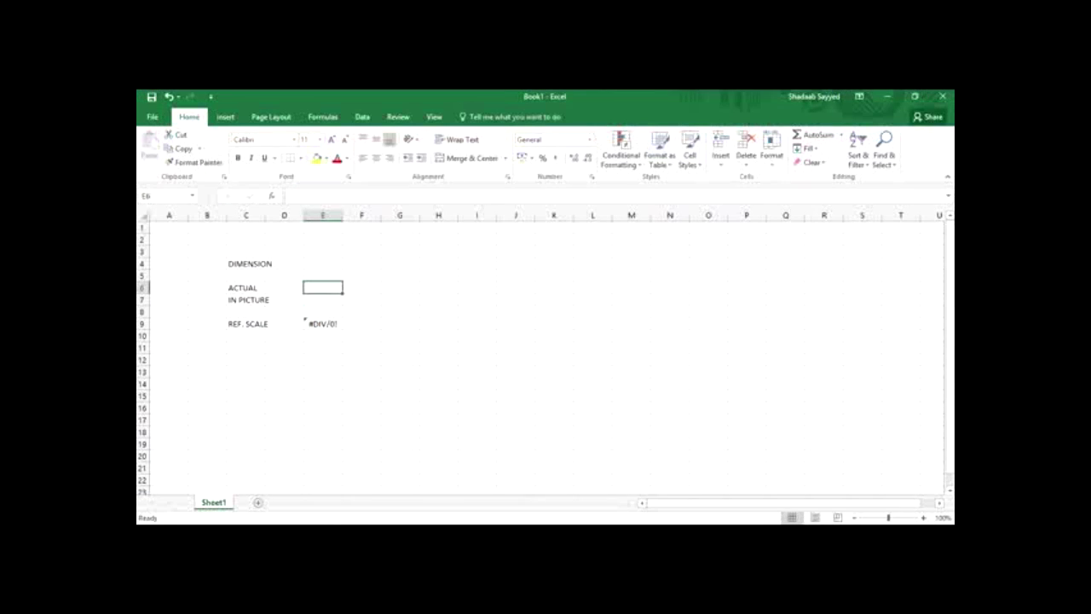
key(alt+Tab)
key(alt+Tab)
text(21)
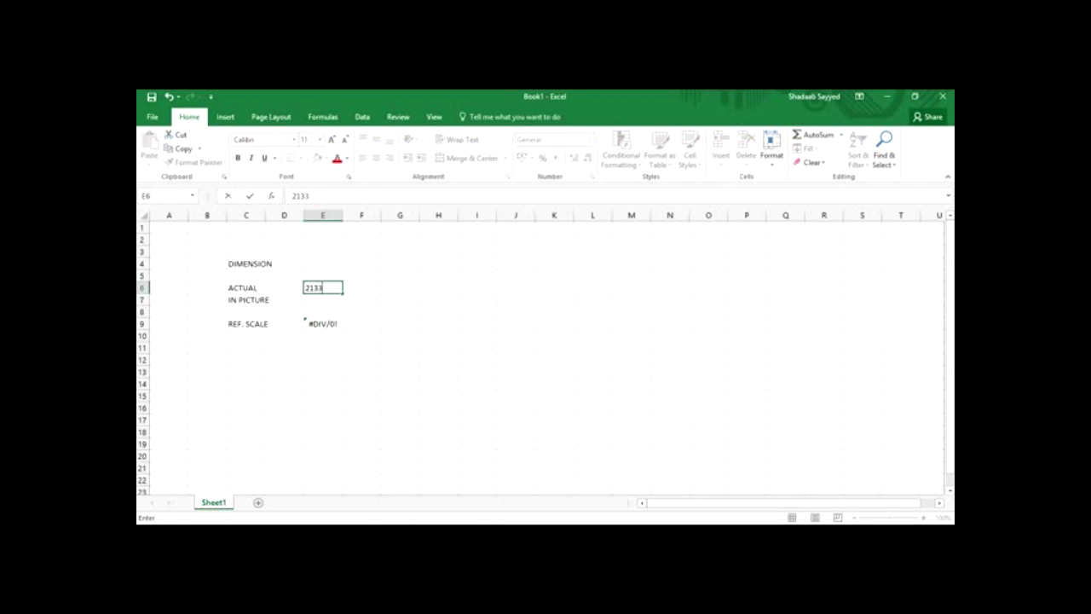
text(33.6)
key(Return)
- Switch to AutoCAD and measure the door's height in the image with a linear dimension along its left edge, from top to base
key(alt+Tab)
scroll(452, 395, down, 2)
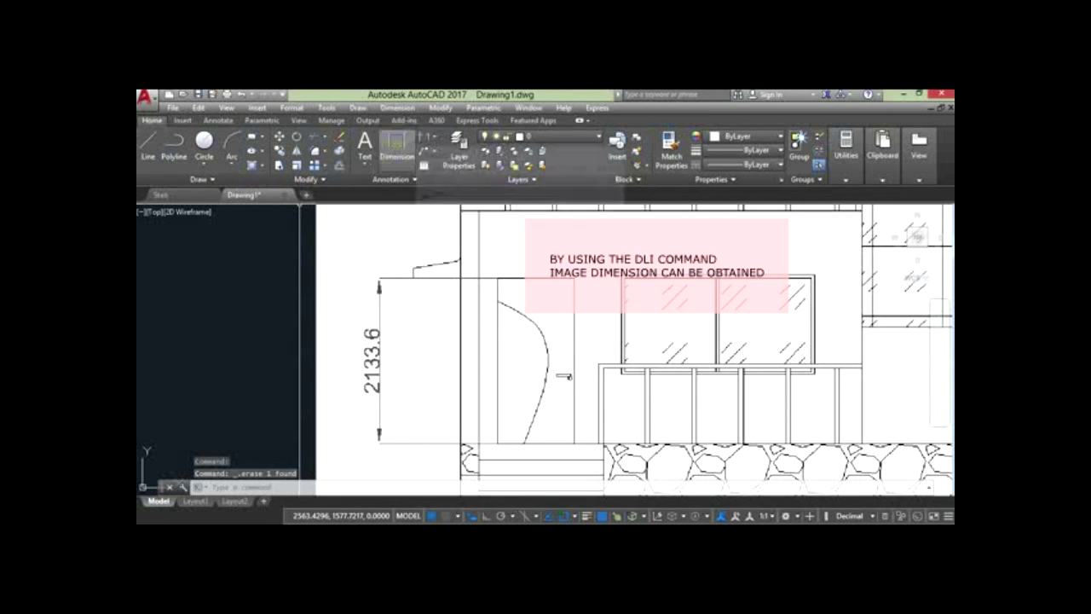
click(426, 137)
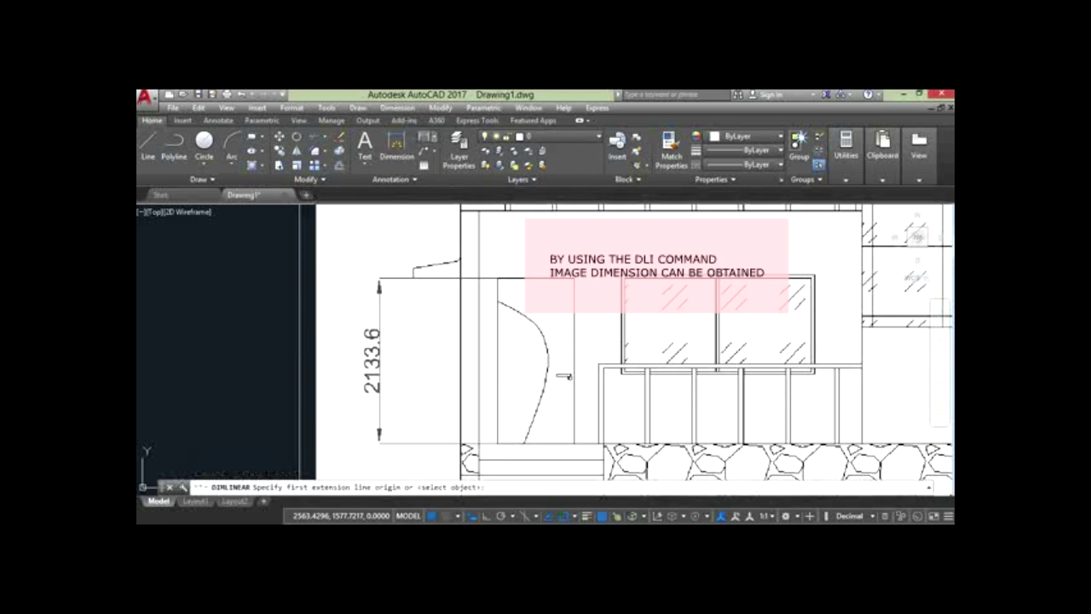
click(498, 280)
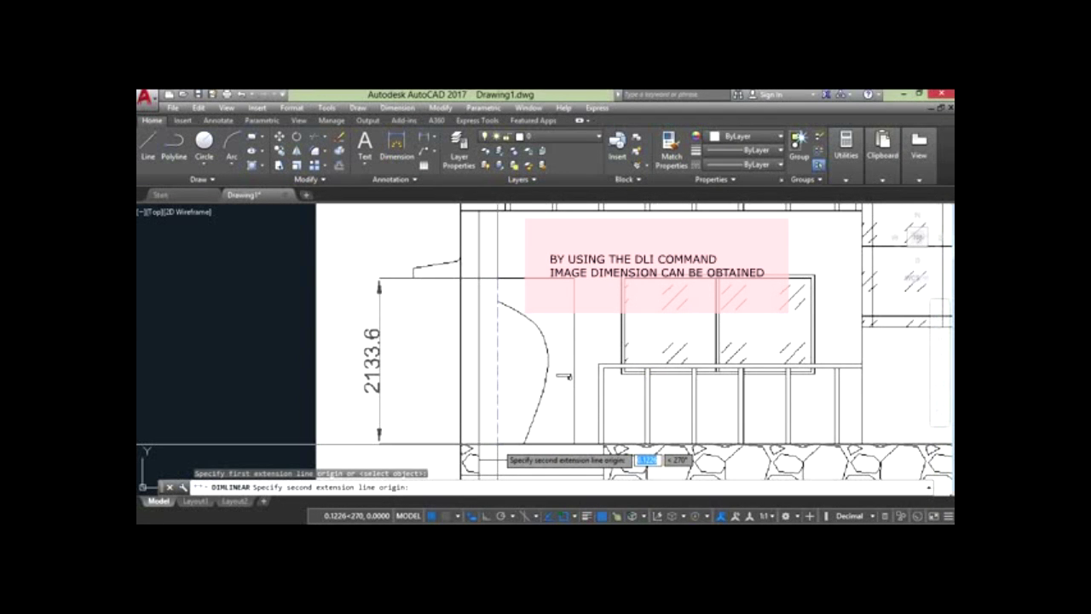
click(497, 443)
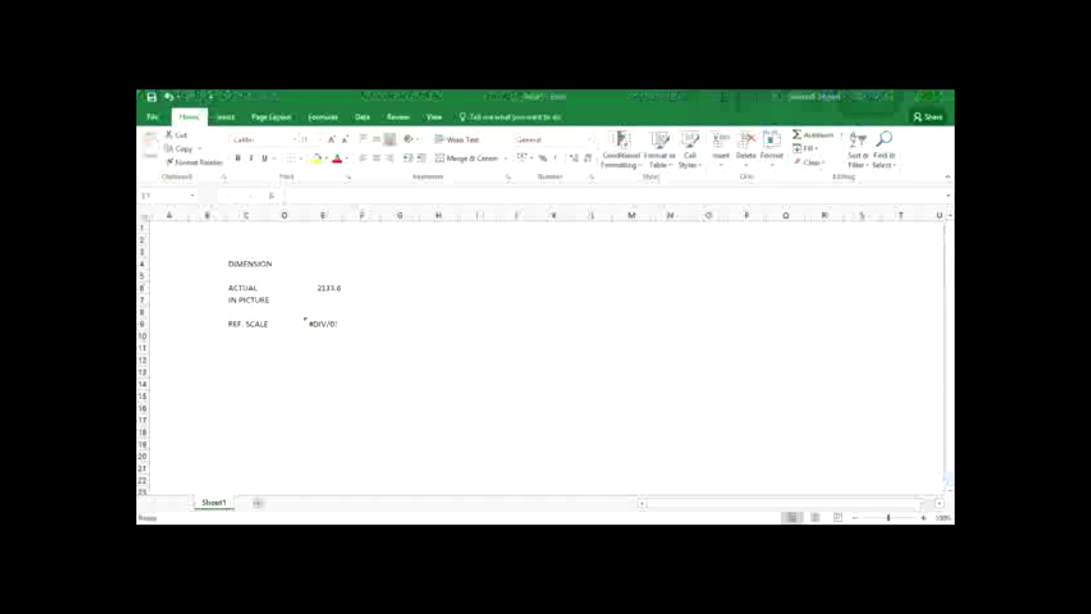
- Switch to Excel, enter 0.12 as the IN PICTURE value in cell E7, and select the REF. SCALE result in E9
click(323, 299)
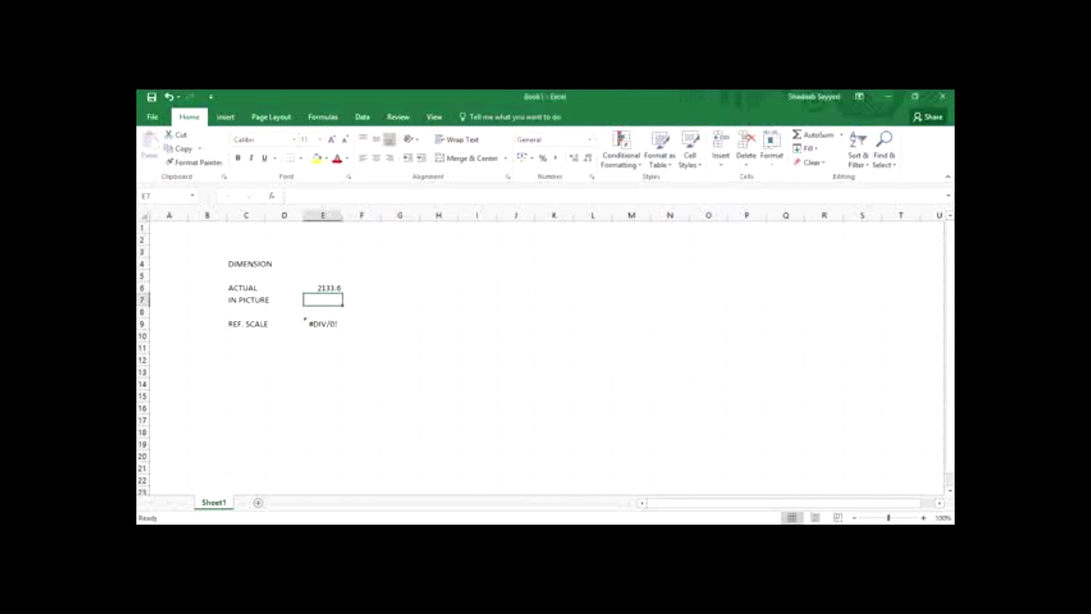
text(0.)
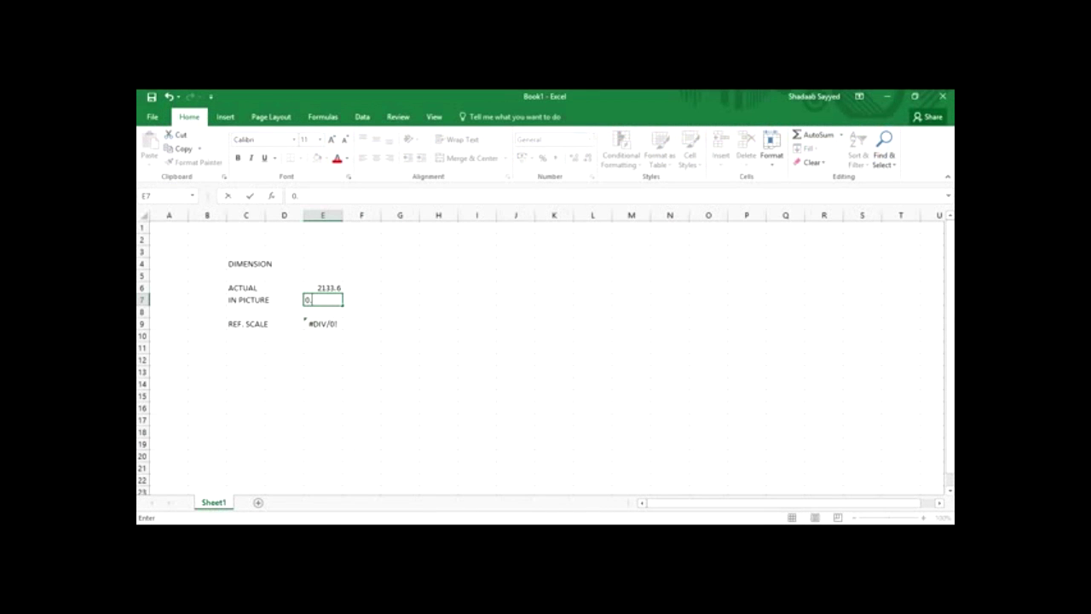
text(12)
key(Return)
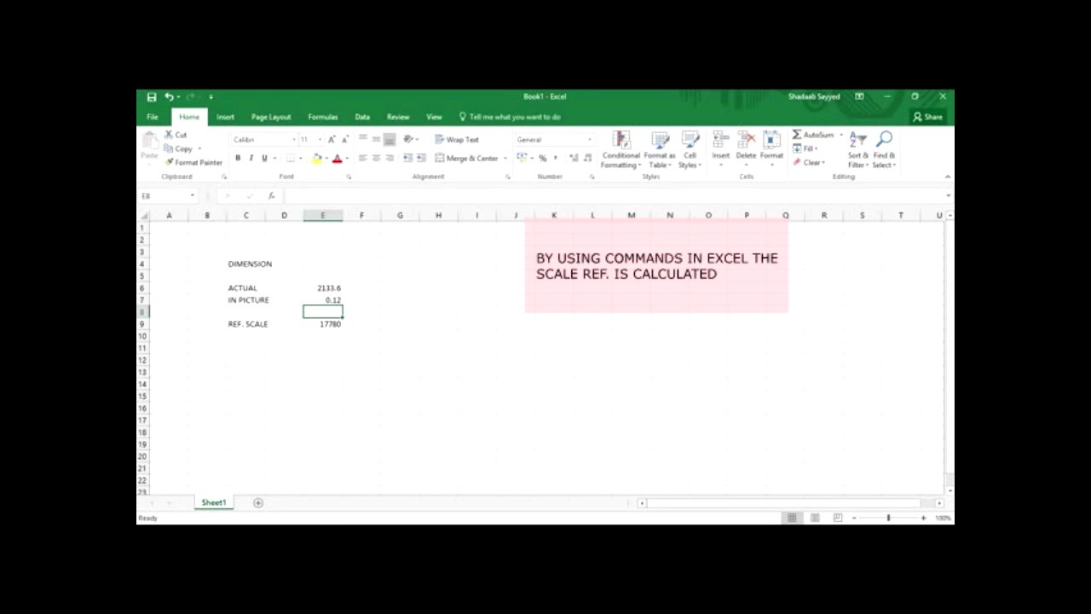
click(323, 323)
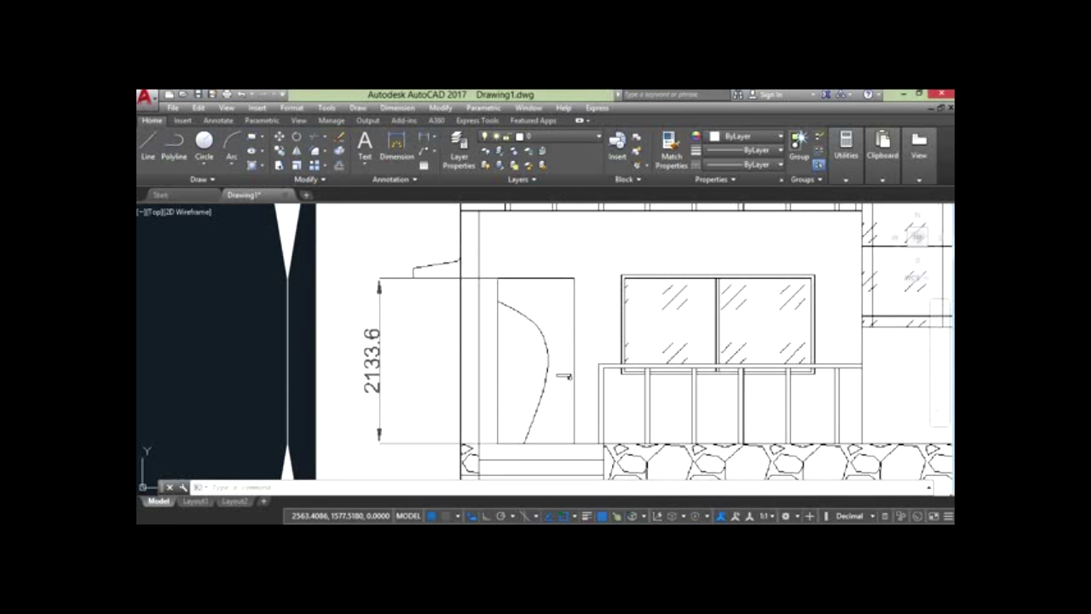
- Switch to AutoCAD and delete the linear dimension that was placed along the door's edge on the elevation image
scroll(518, 345, down, 5)
click(518, 345)
click(415, 456)
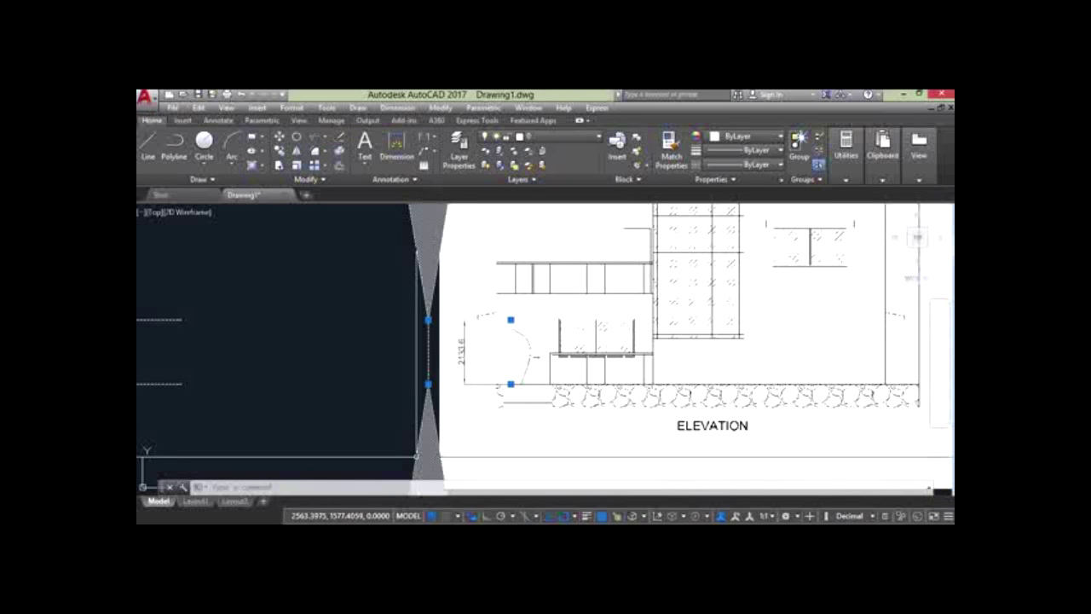
key(Delete)
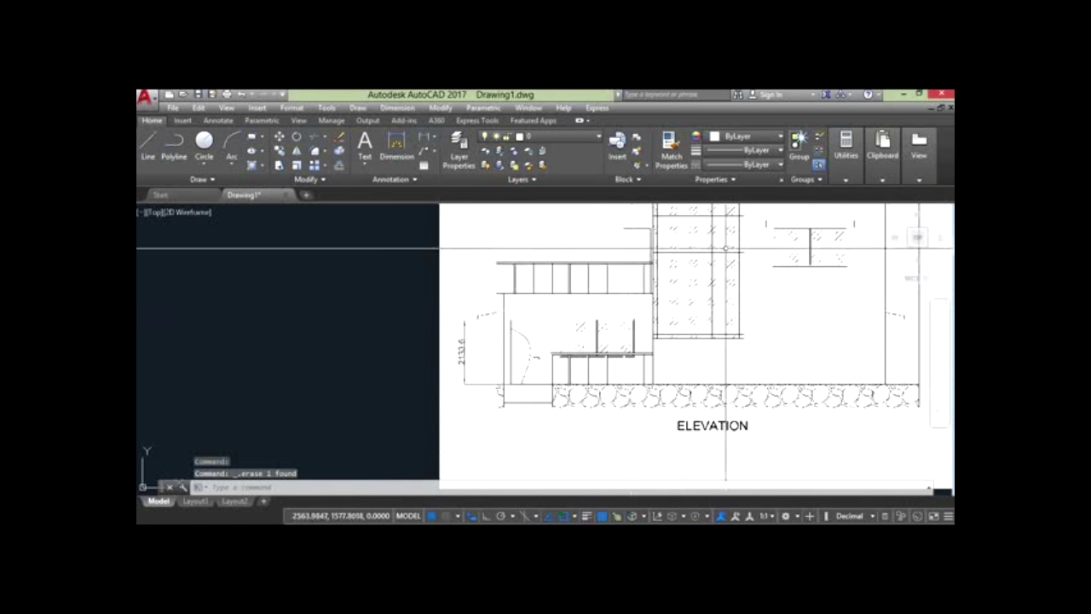
scroll(726, 248, down, 2)
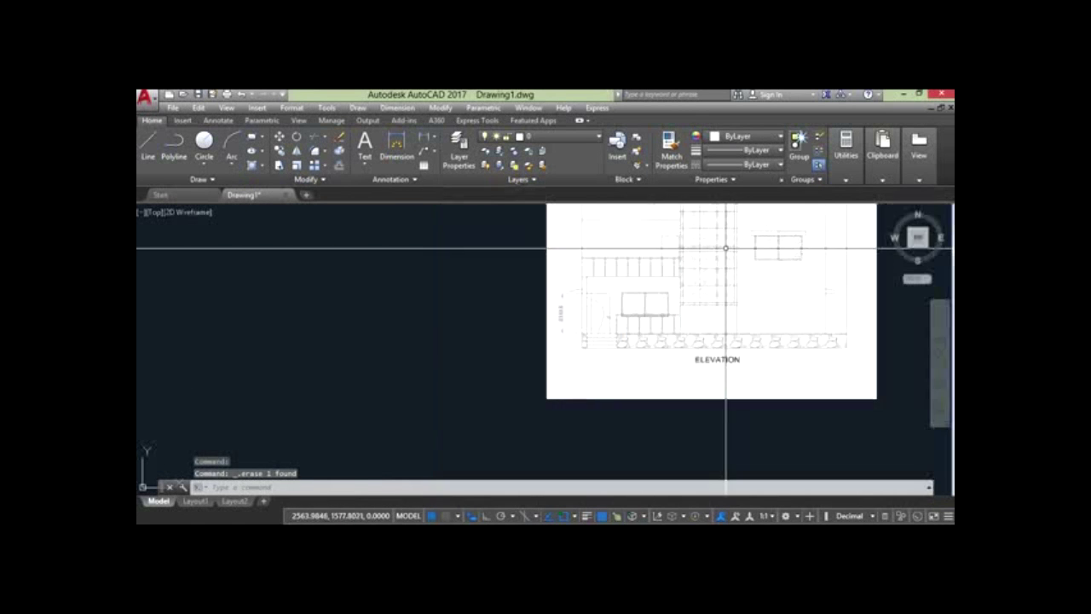
click(715, 328)
click(563, 437)
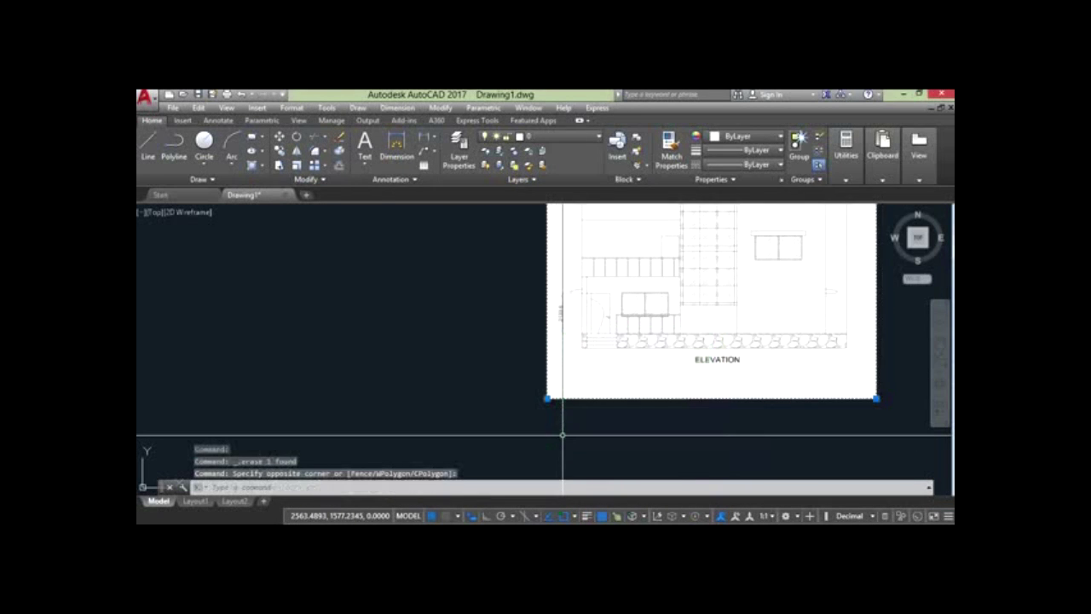
text(S)
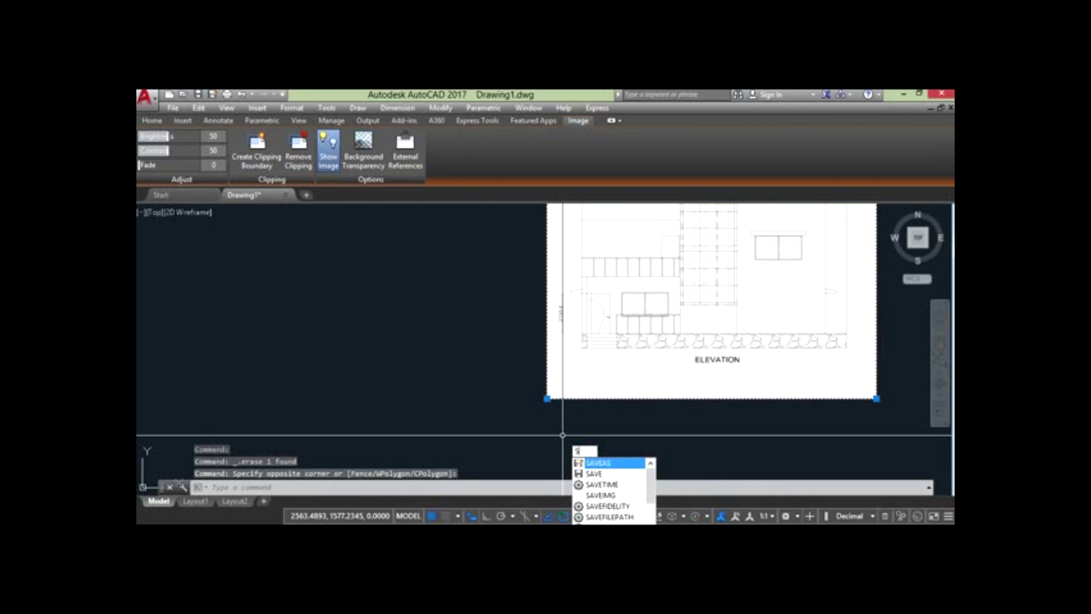
text(C)
key(Return)
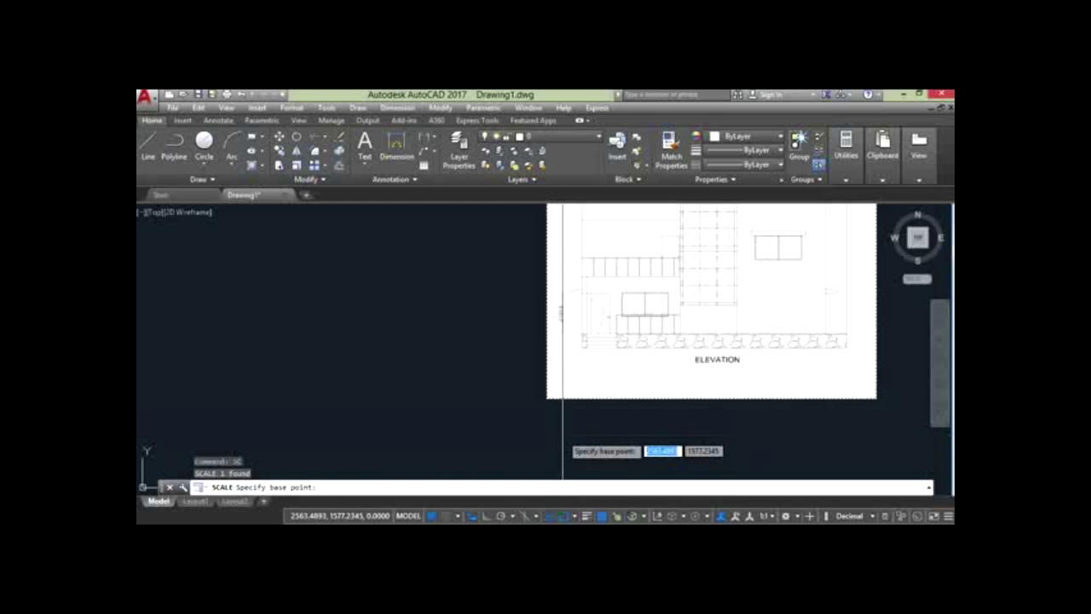
click(523, 410)
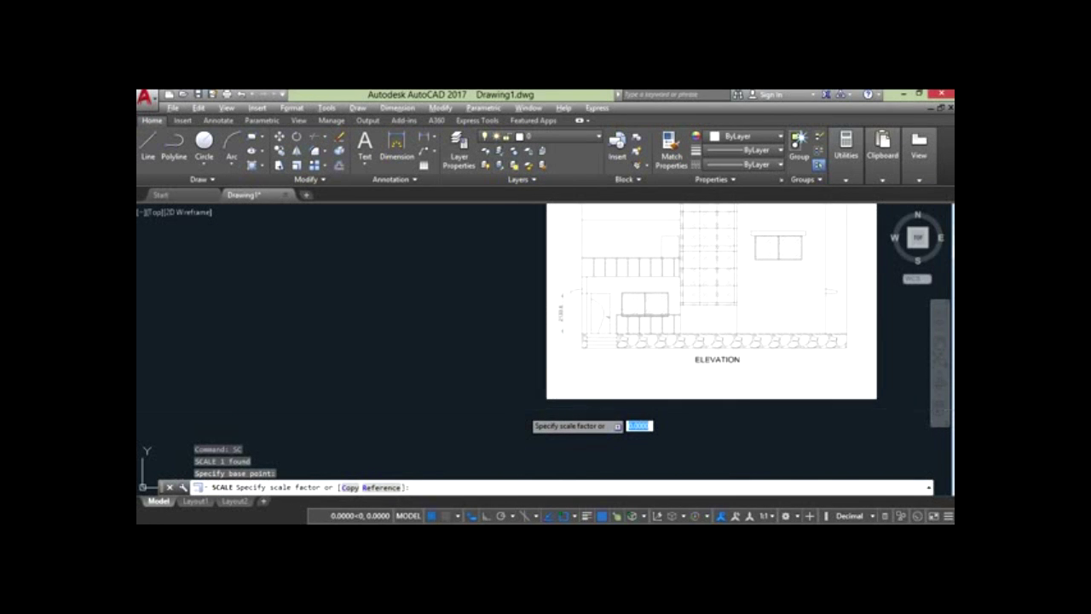
key(alt+Tab)
key(ctrl+c)
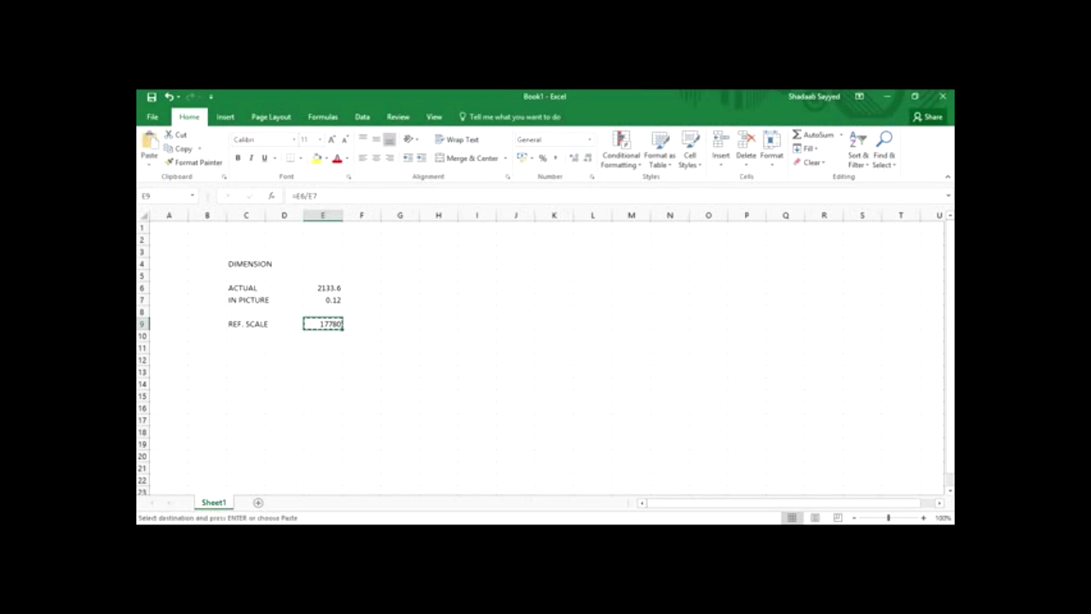
key(alt+Tab)
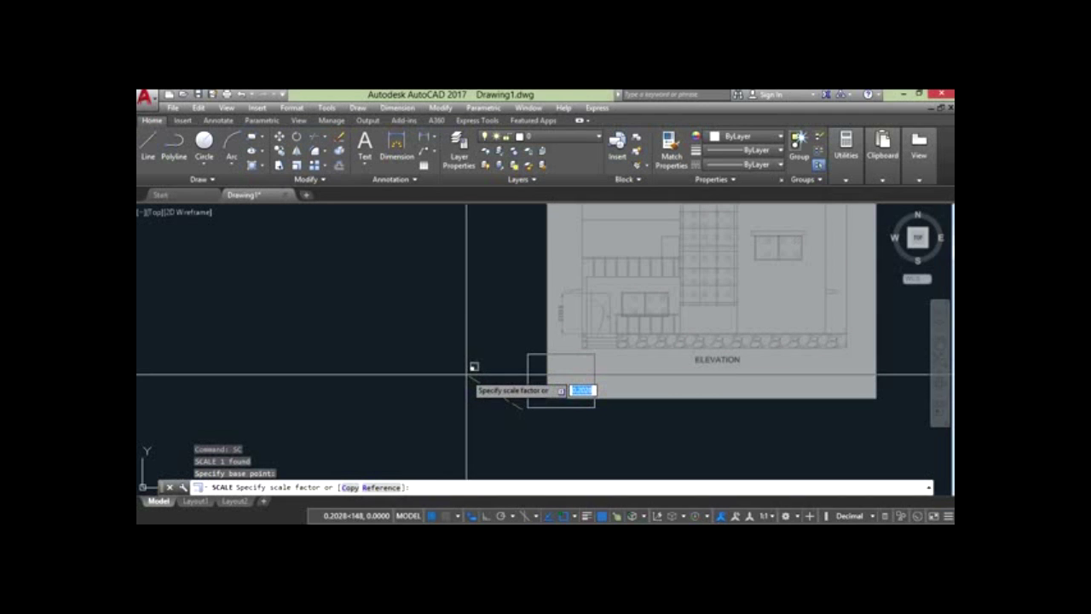
key(ctrl+v)
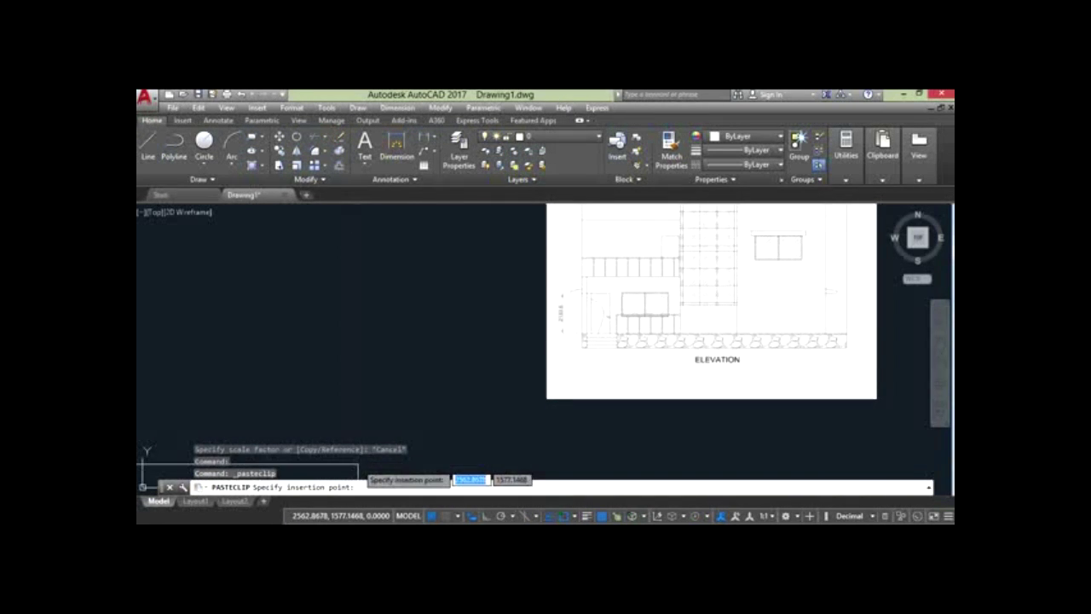
key(Escape)
key(Escape)
- Scale the elevation image by a factor of 17780 from a base point just outside its lower-left corner
click(567, 362)
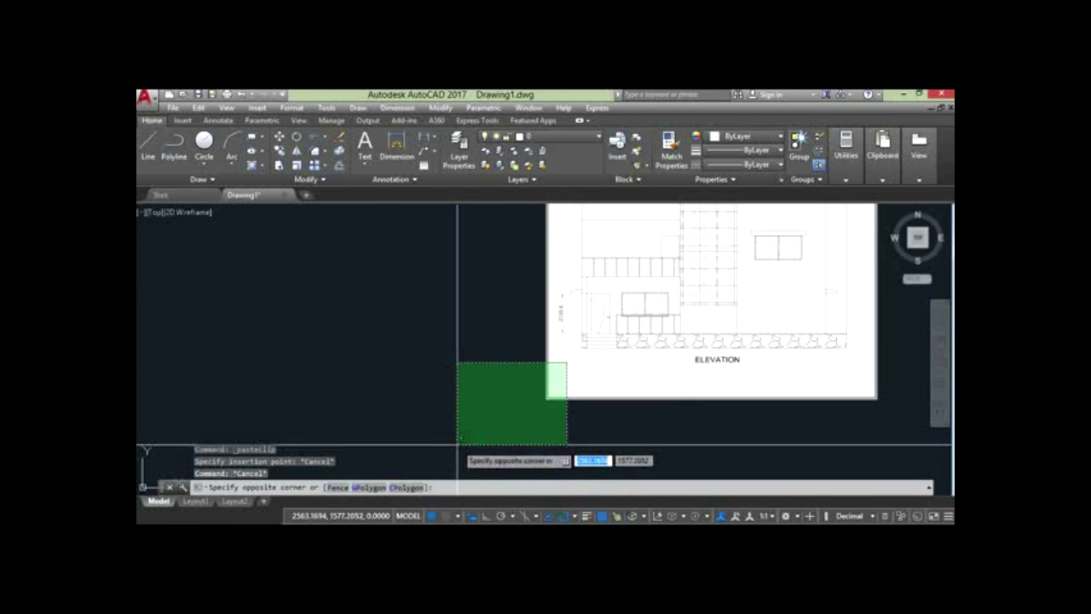
click(457, 444)
text(SC)
key(Return)
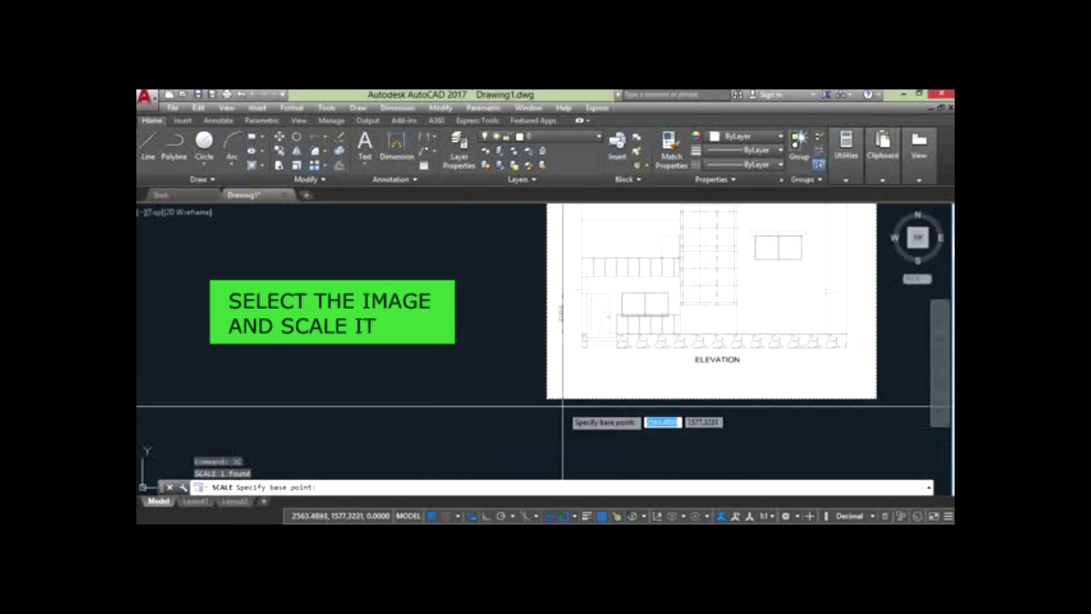
click(522, 414)
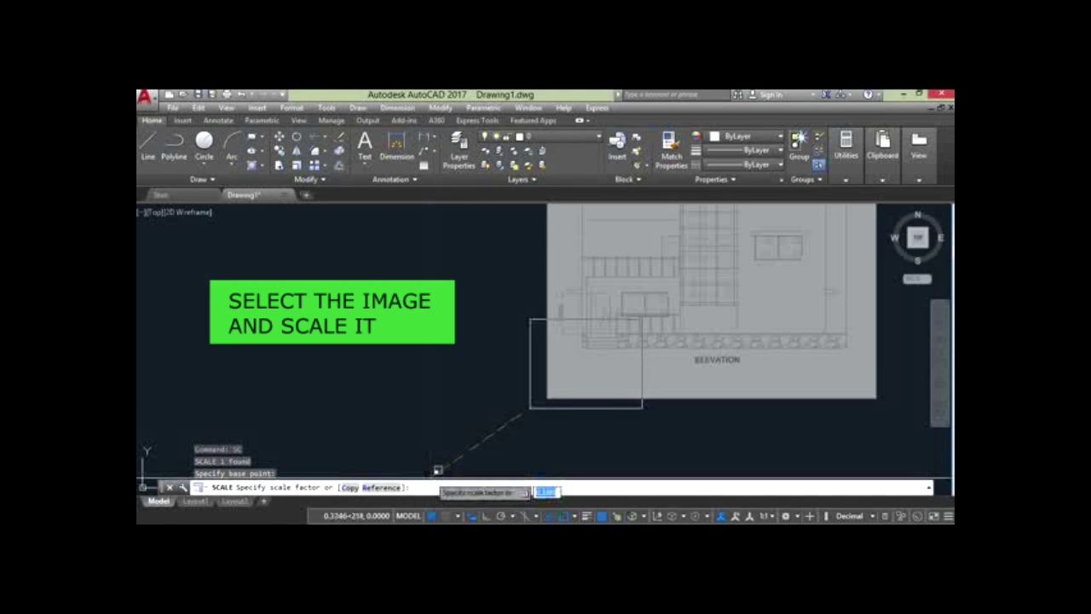
text(17780)
key(Return)
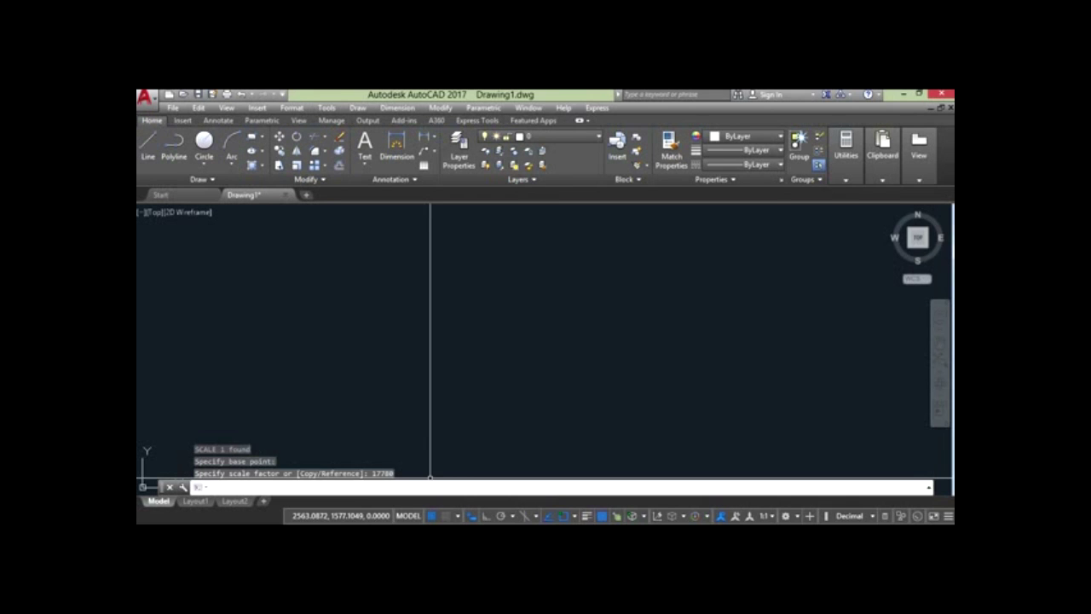
key(Return)
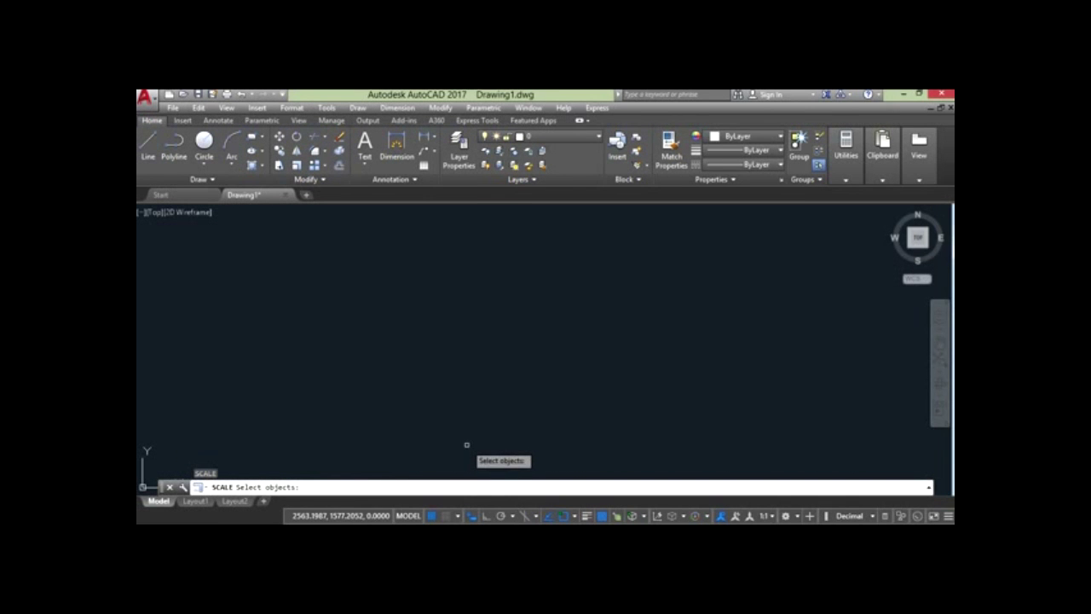
key(Escape)
- Dimension the door's height in the scaled image with a linear dimension along its left edge, from top to base
text(z)
key(Return)
text(e)
key(Return)
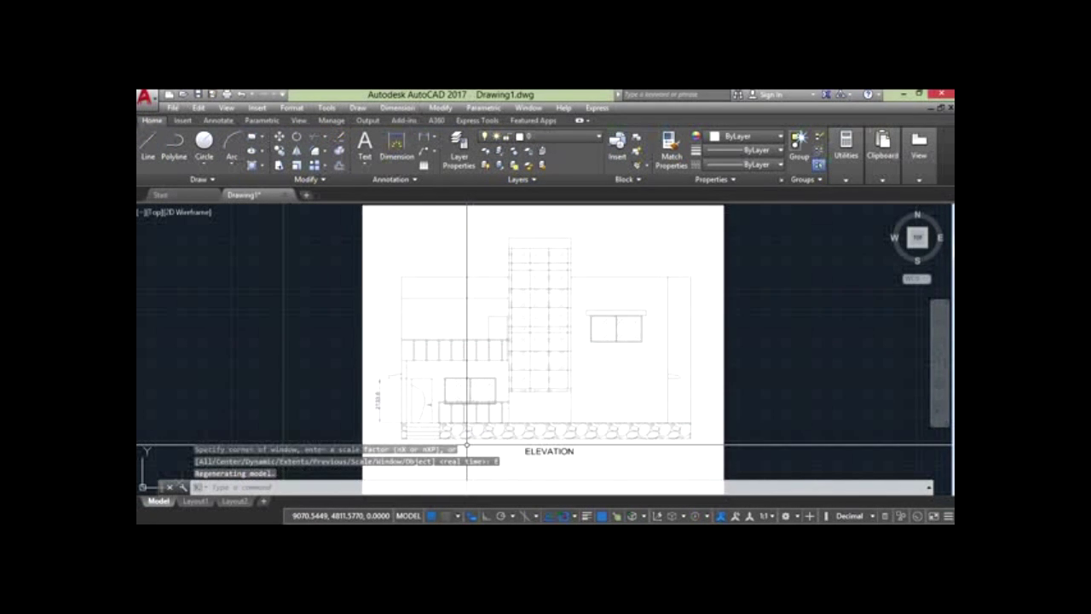
scroll(466, 445, down, 2)
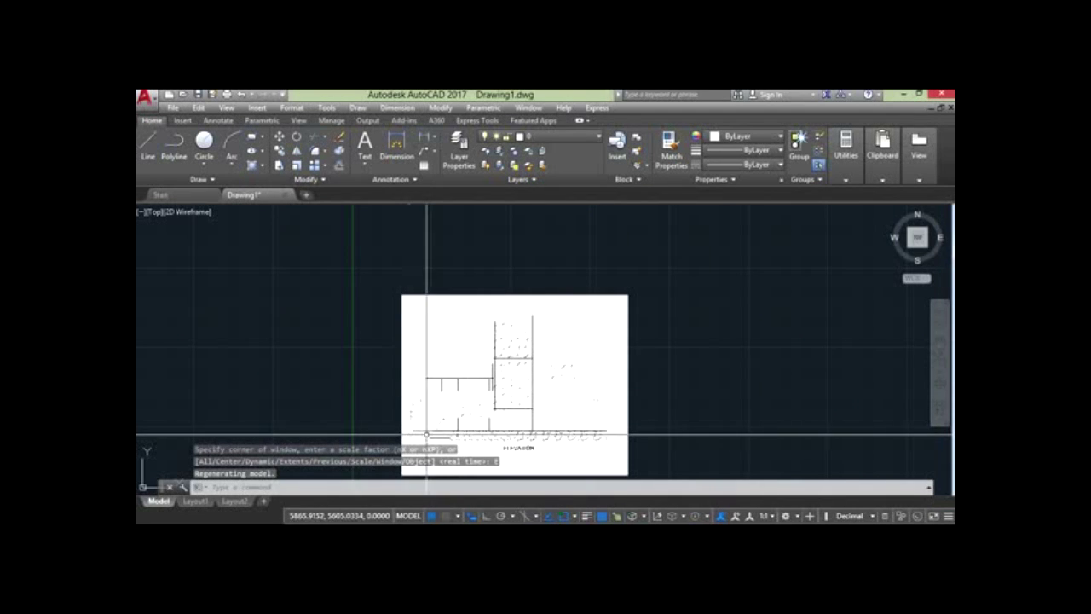
scroll(426, 435, up, 2)
text(dli)
key(Return)
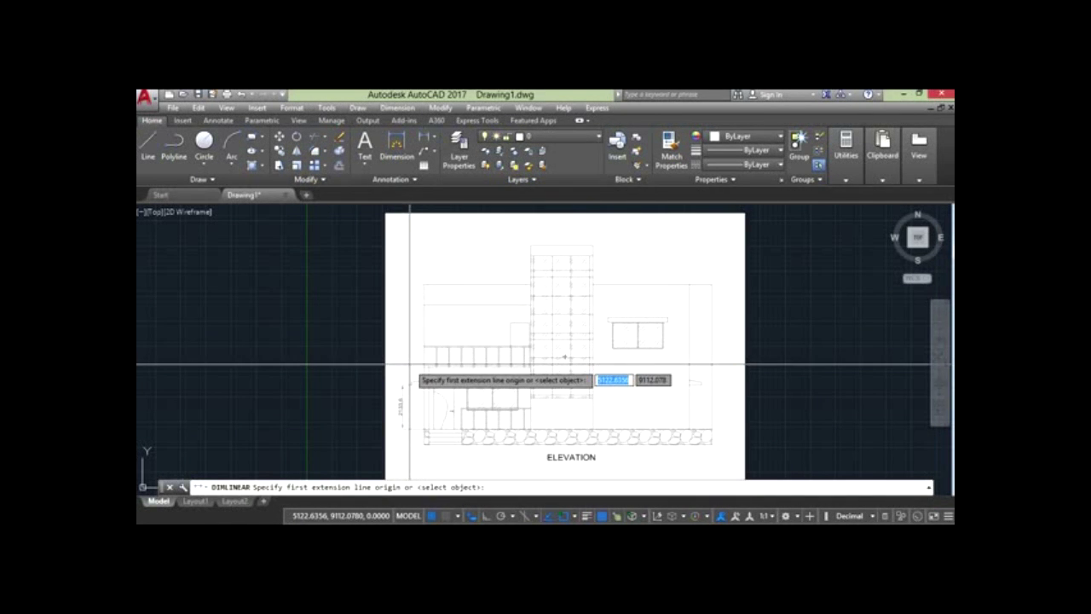
scroll(451, 409, up, 5)
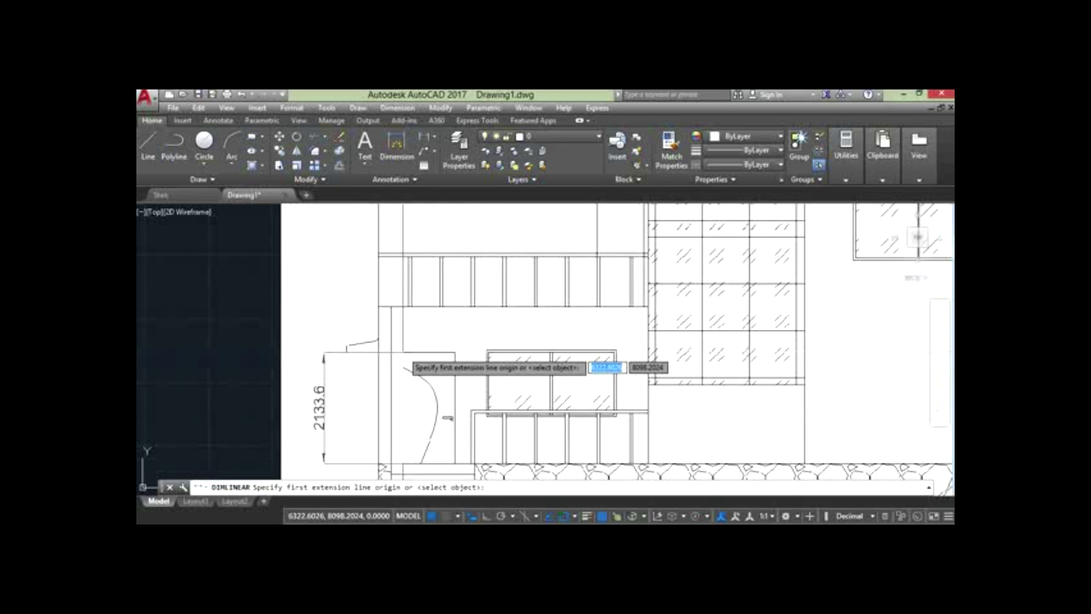
click(403, 352)
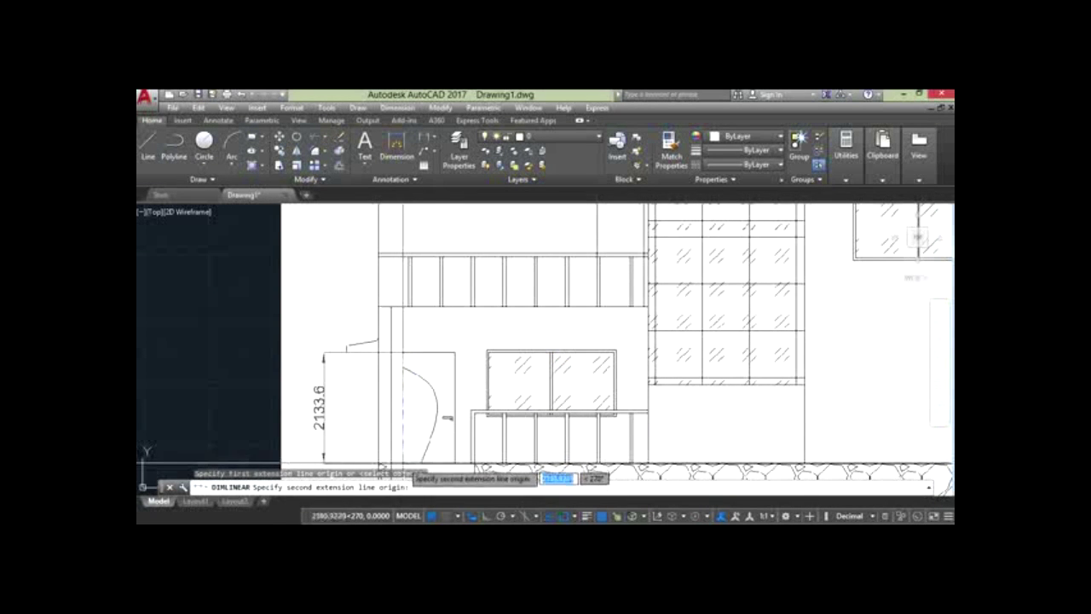
click(395, 449)
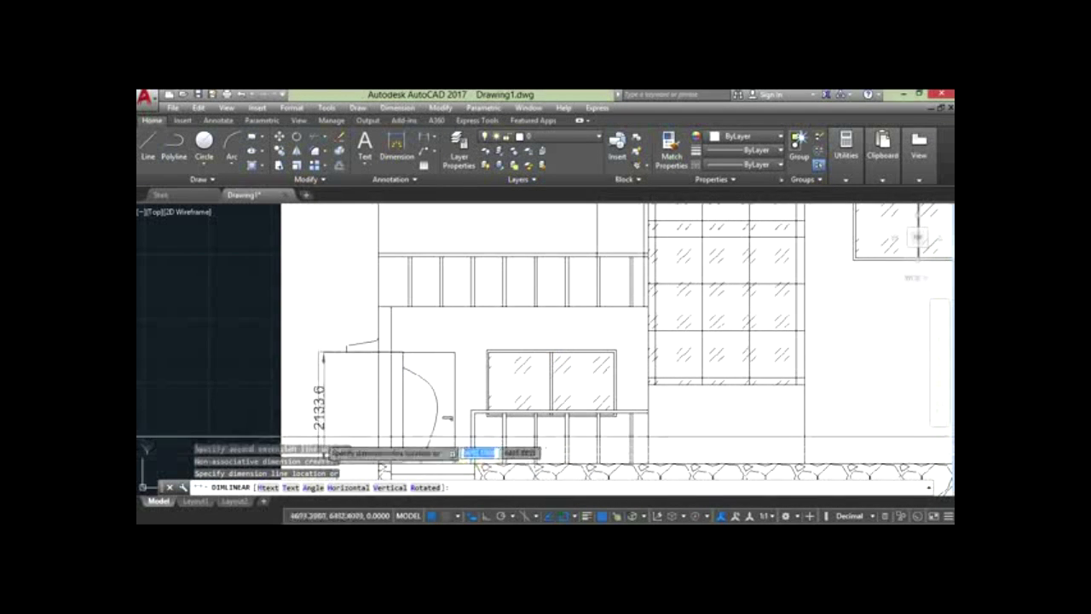
click(310, 435)
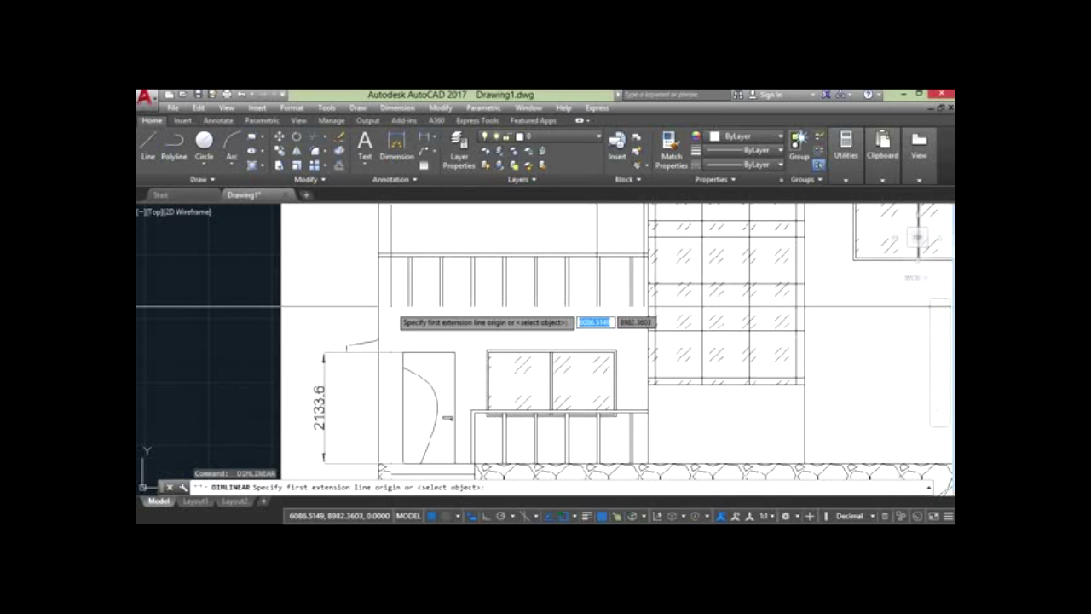
- Add a vertical linear dimension beside the door, from the underside of the balcony to the top of the stone plinth
click(391, 305)
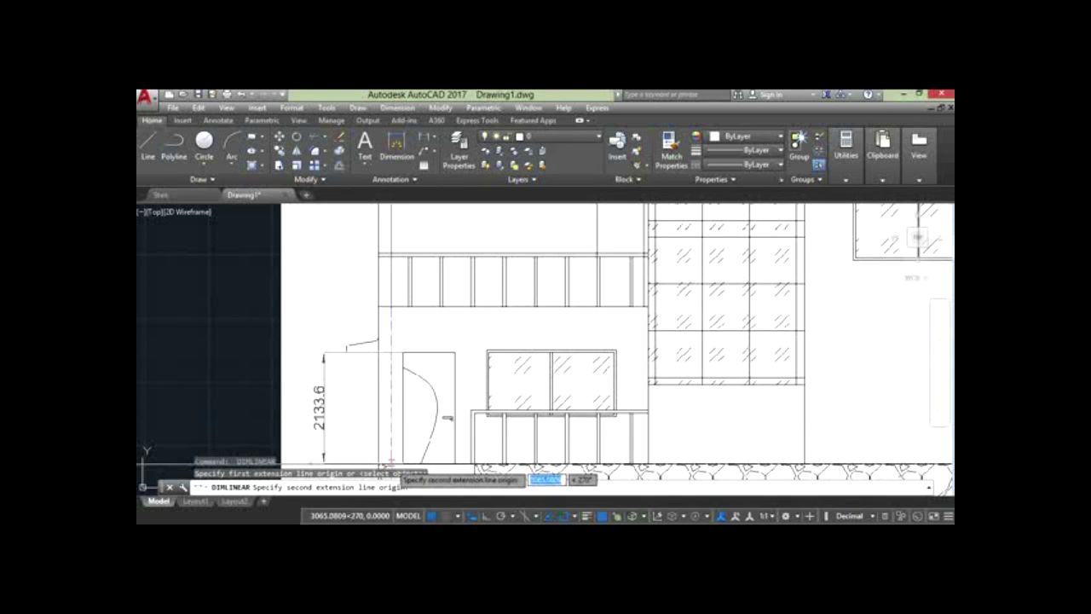
click(390, 465)
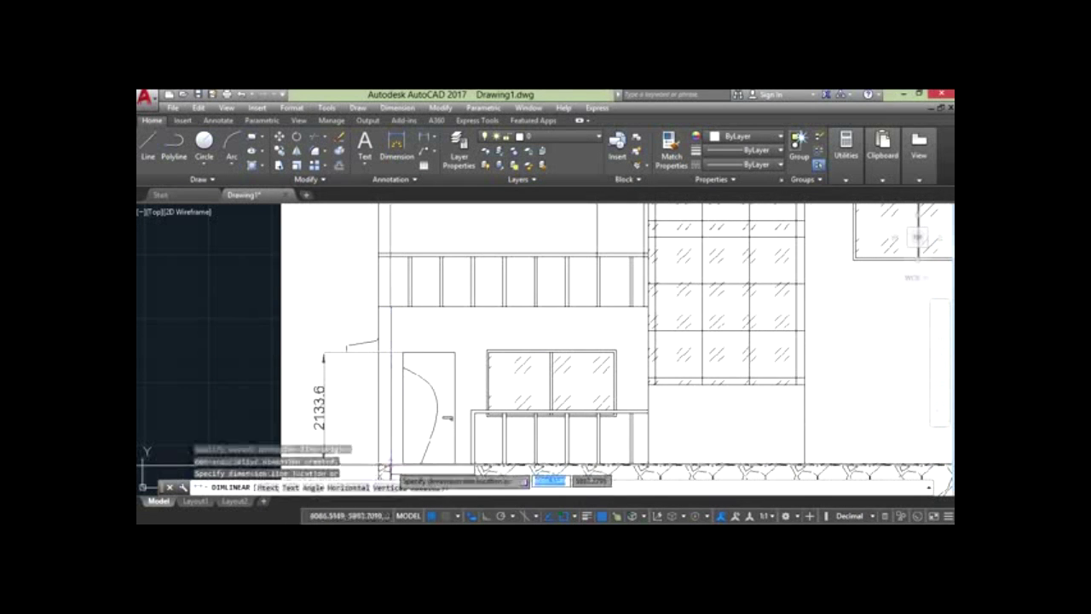
click(305, 439)
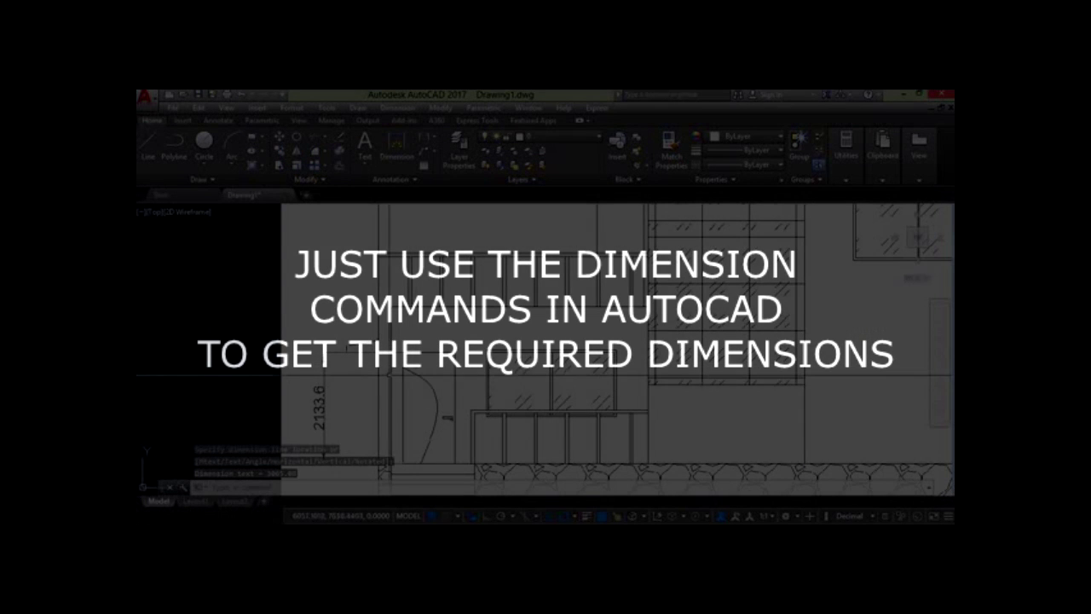
- Dimension the elevation's overall width with a horizontal linear dimension between the two bottom corners of the stone plinth
scroll(392, 383, down, 5)
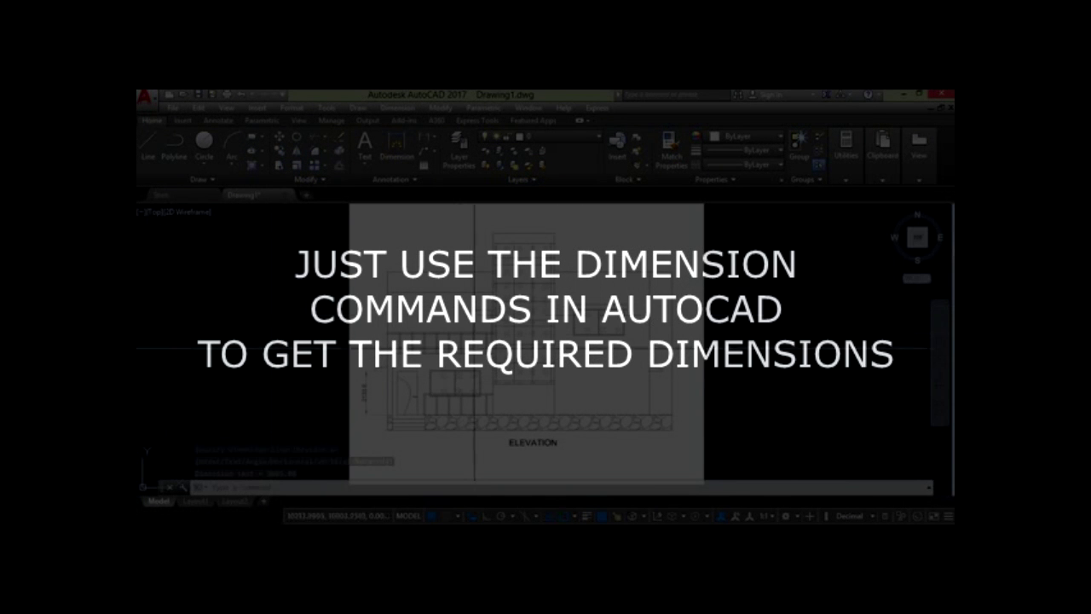
key(Return)
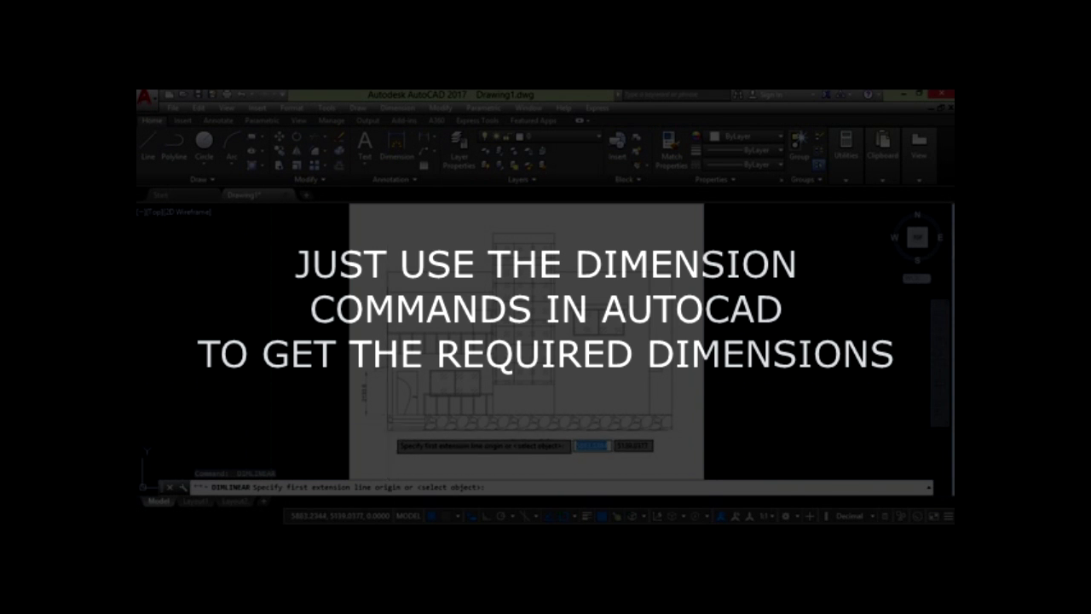
click(388, 430)
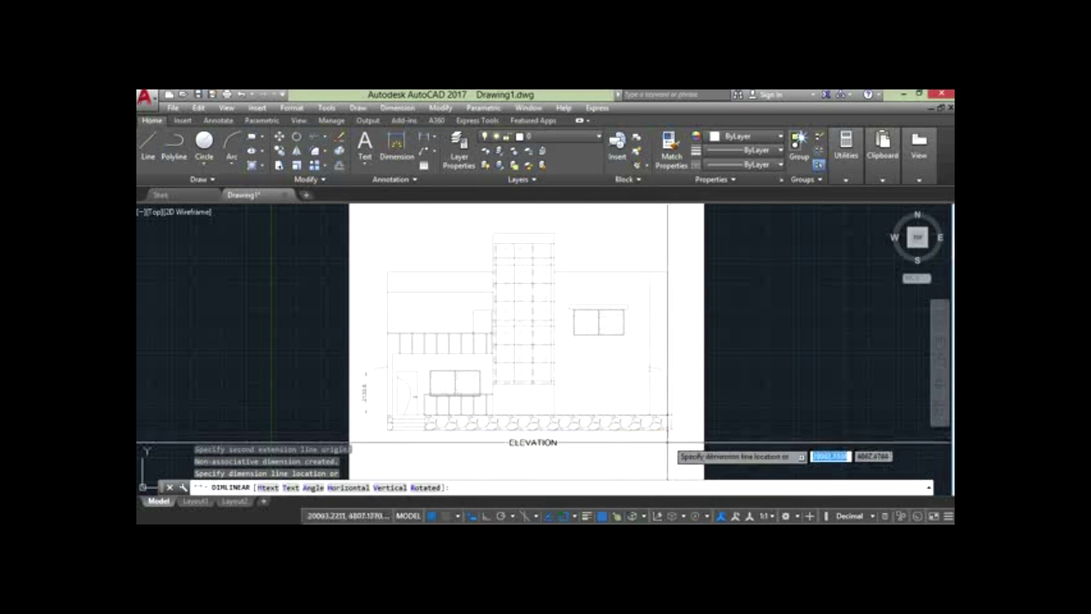
click(671, 430)
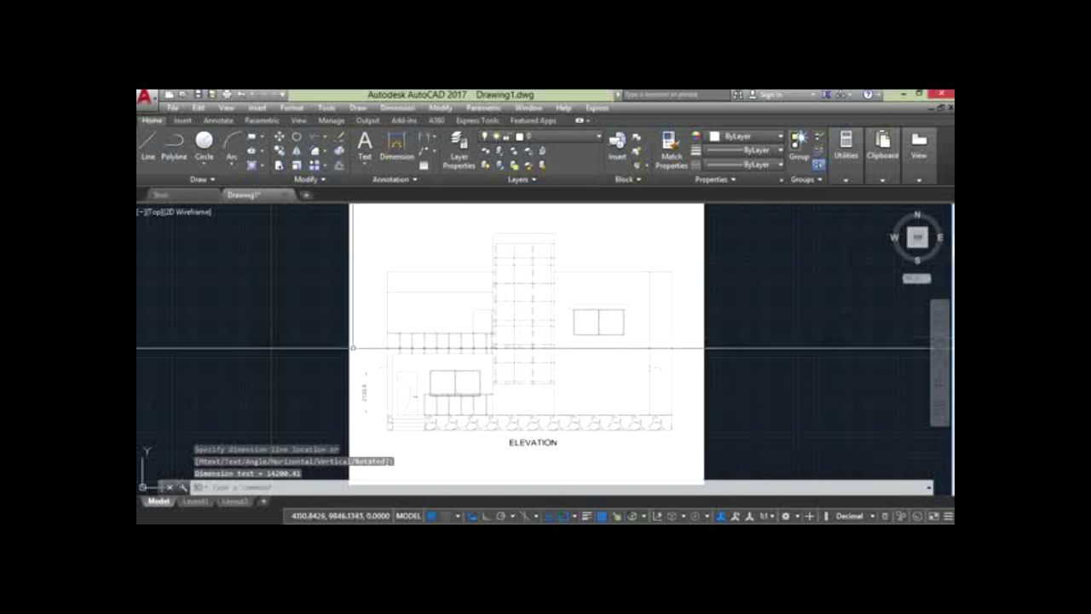
scroll(352, 366, up, 2)
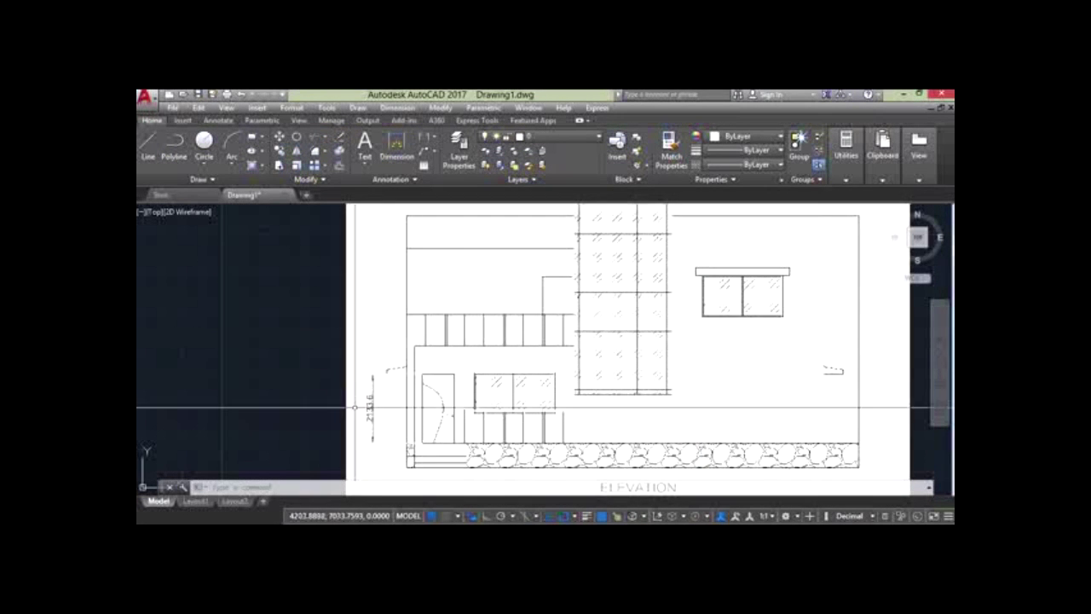
click(362, 398)
key(Escape)
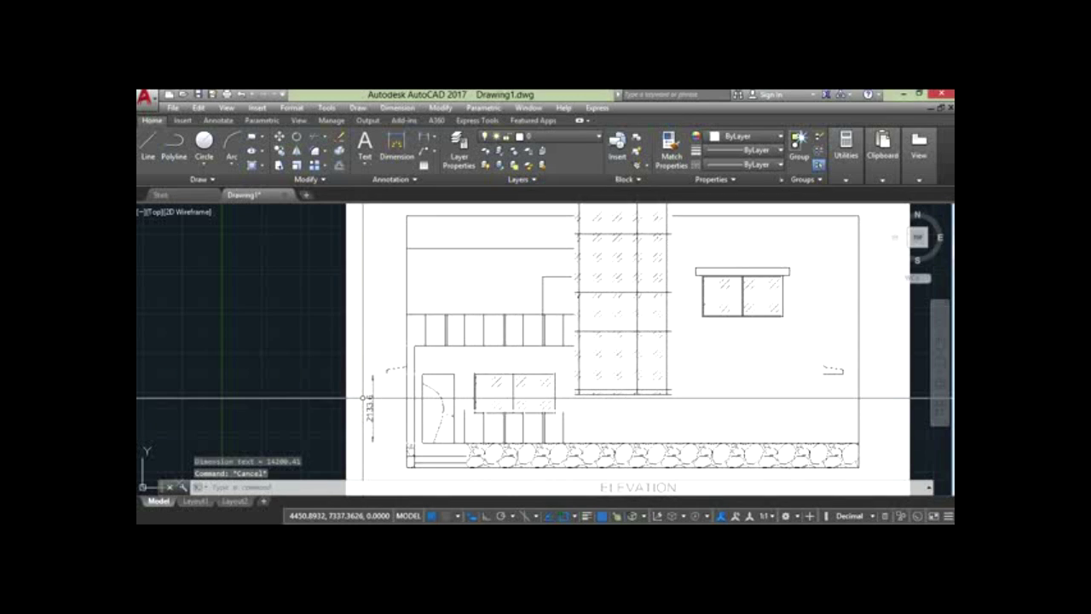
- Set the text height of the ISO-25 dimension style to 150
text(D)
key(Return)
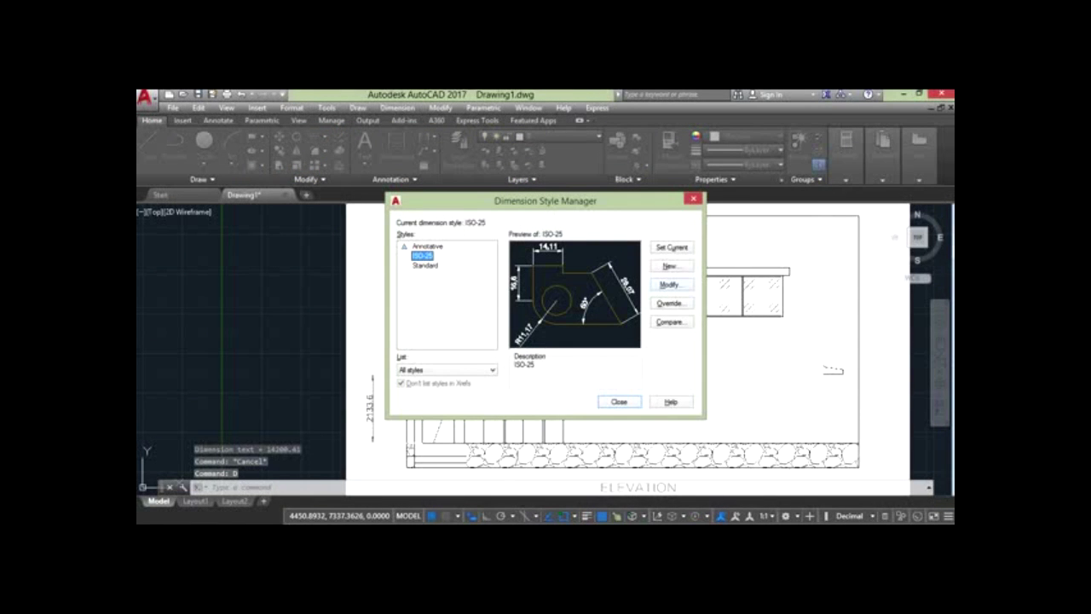
click(670, 284)
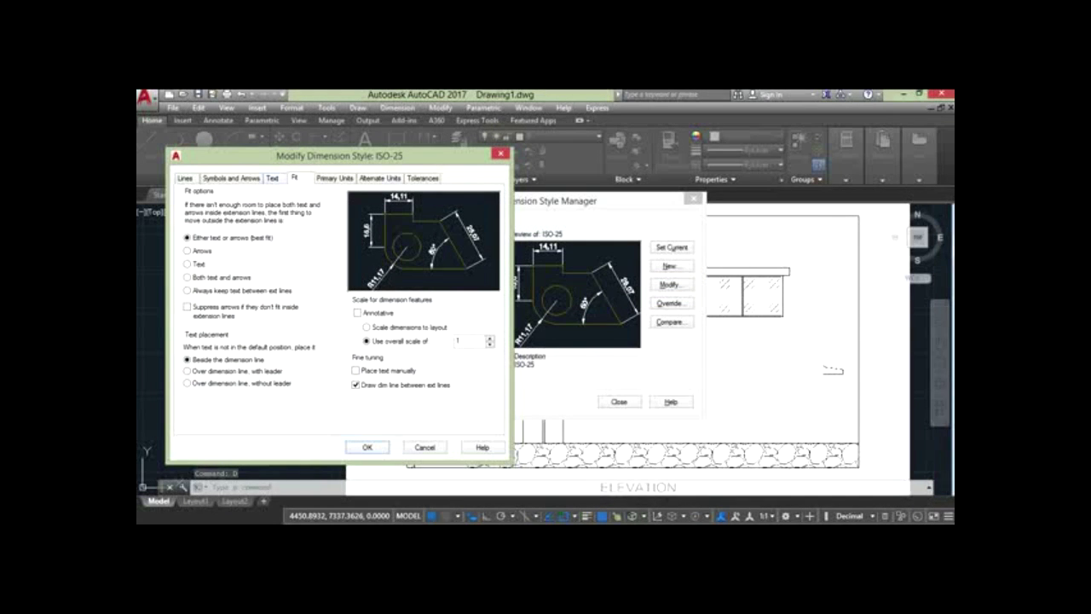
click(273, 178)
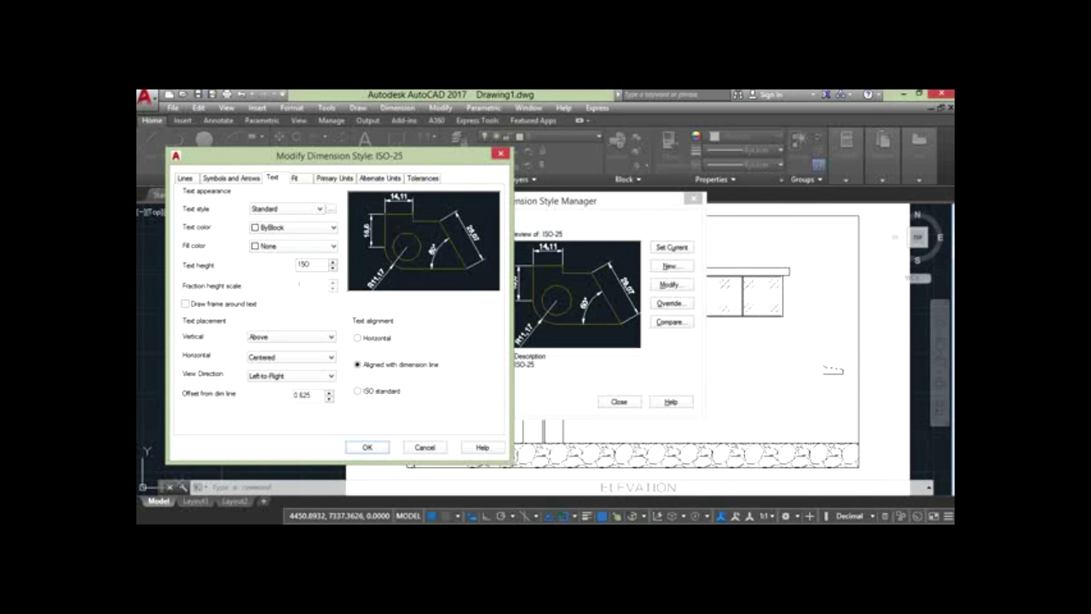
key(Return)
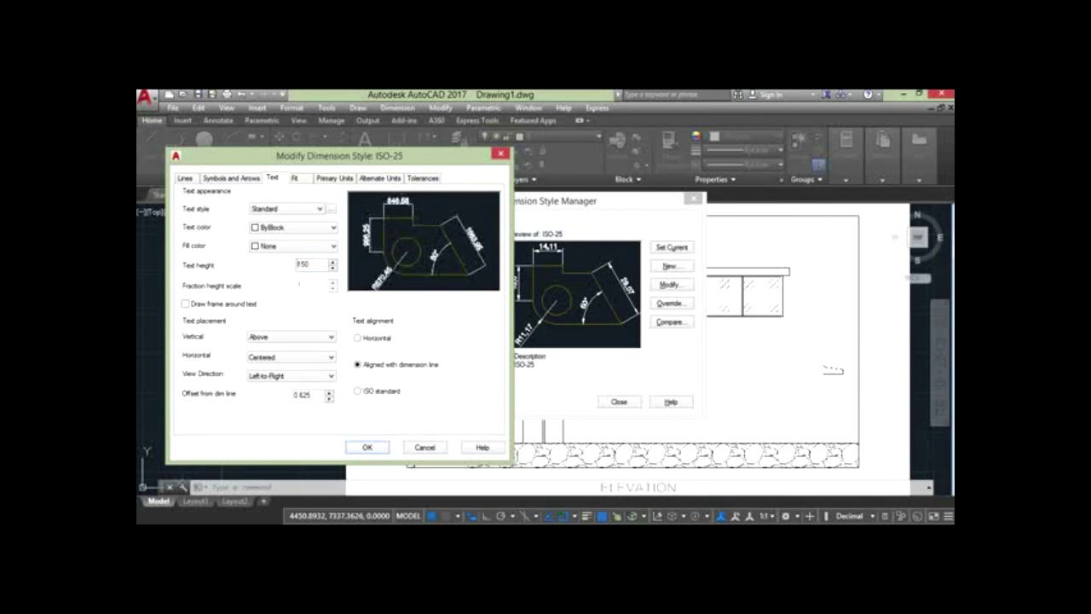
key(Return)
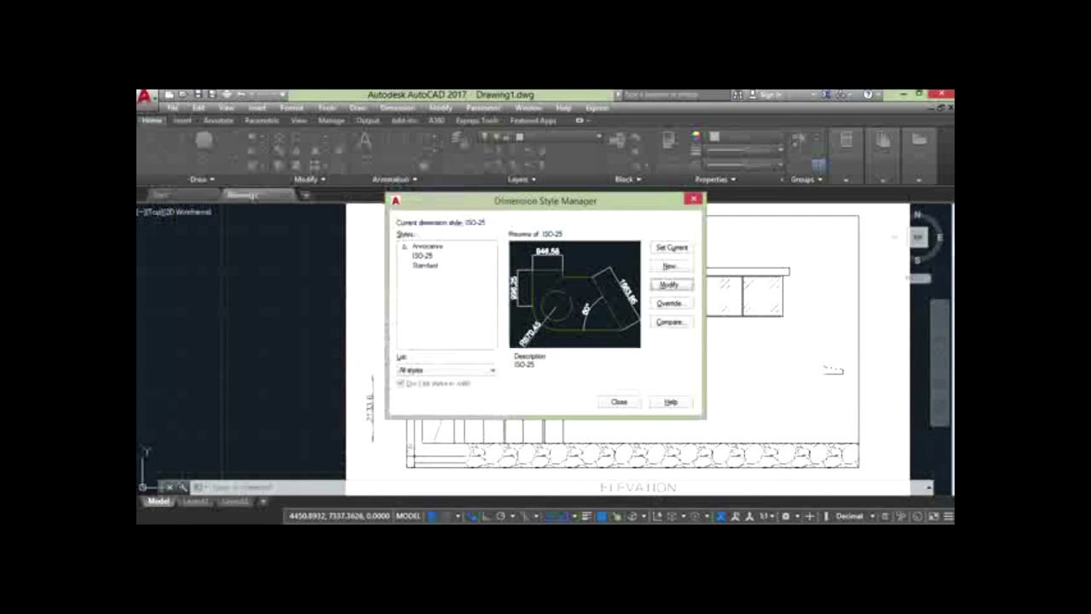
click(620, 401)
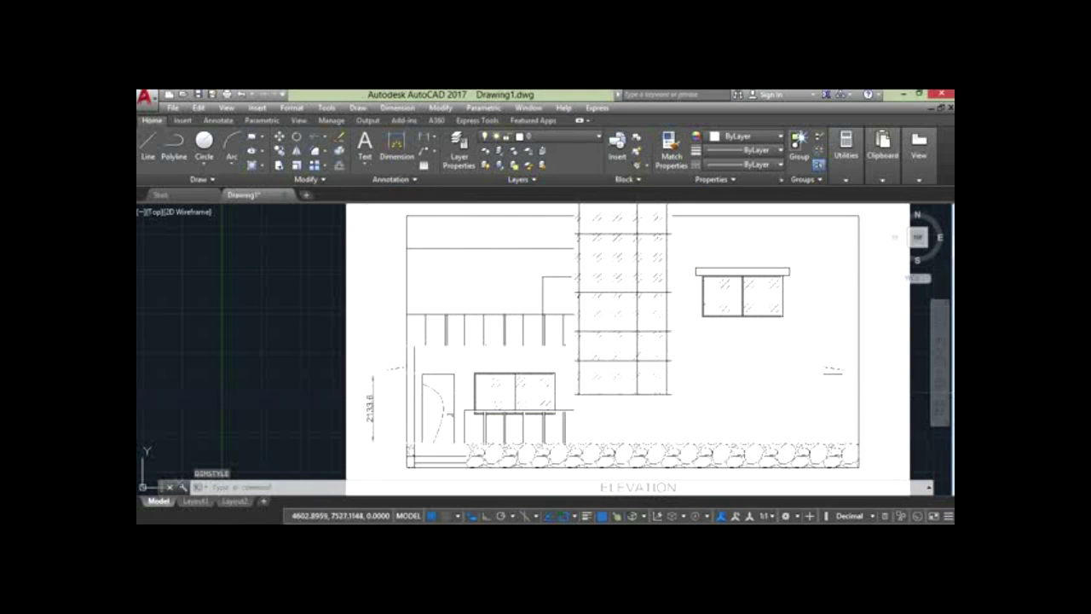
click(354, 395)
drag(436, 292, 368, 443)
key(Escape)
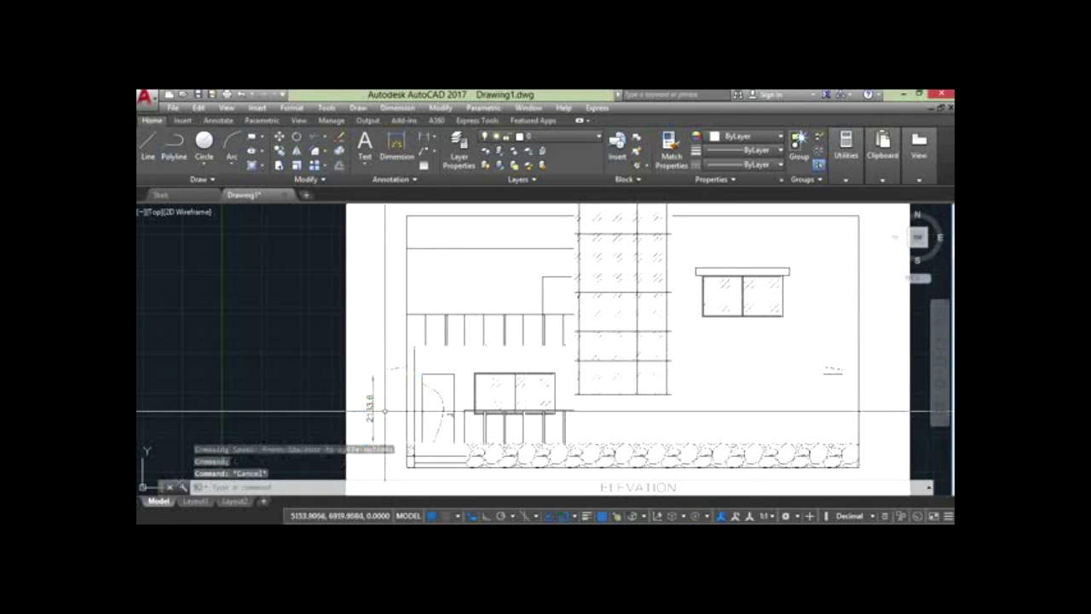
click(379, 385)
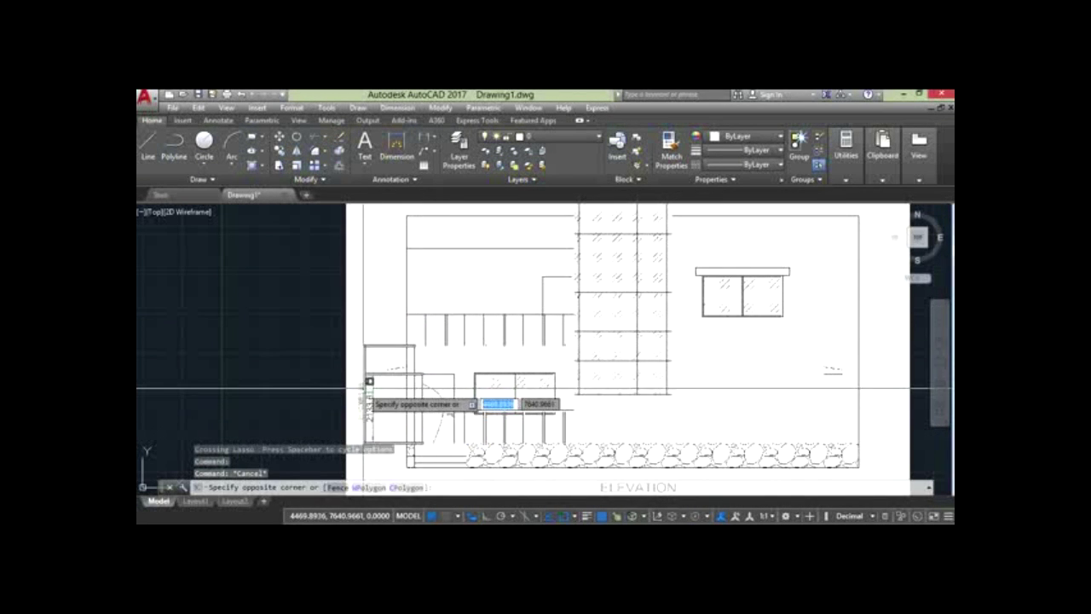
click(364, 381)
key(Escape)
- Move the dimension line of the balcony-to-plinth dimension outward, beyond the left edge of the elevation image
click(378, 359)
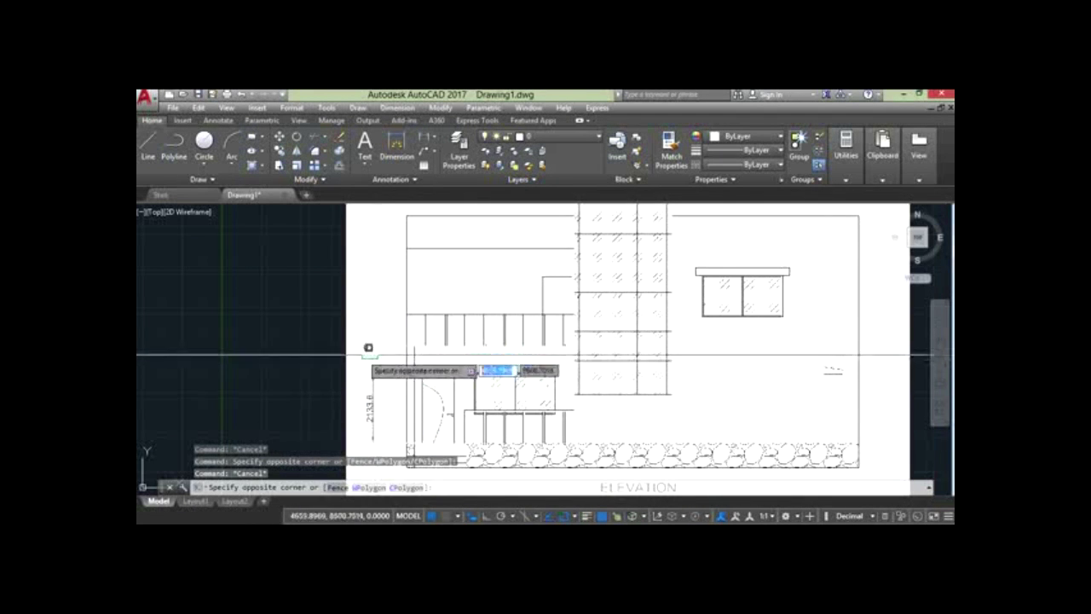
click(351, 346)
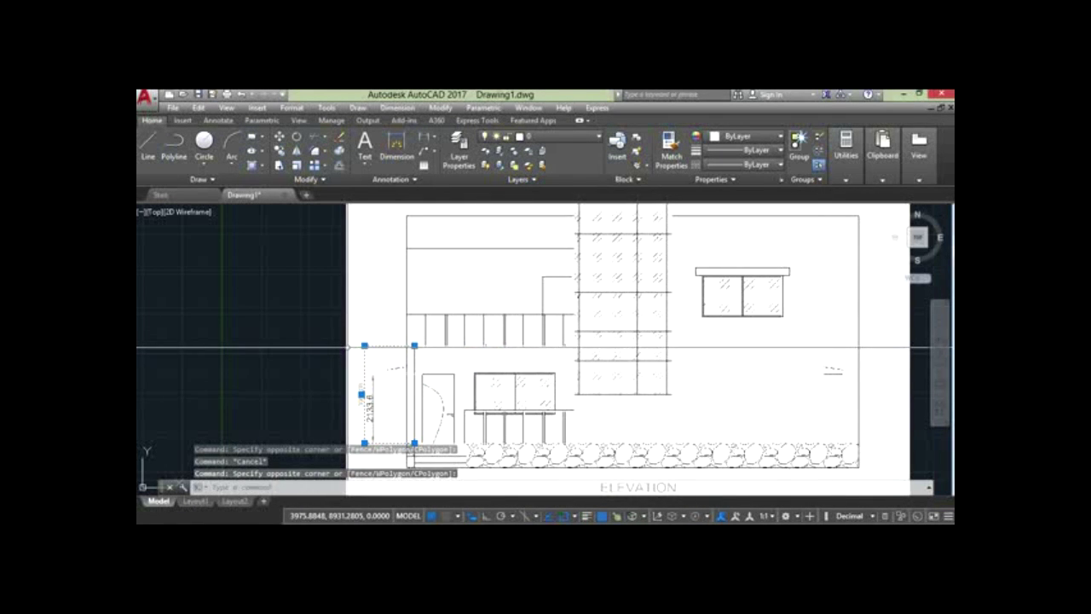
click(361, 394)
key(Escape)
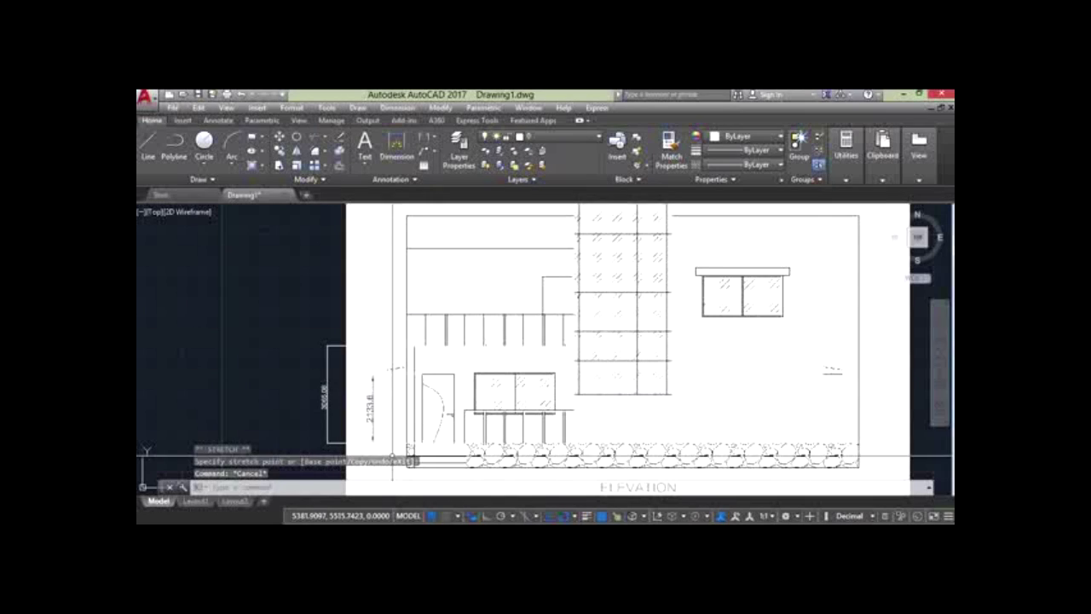
click(380, 415)
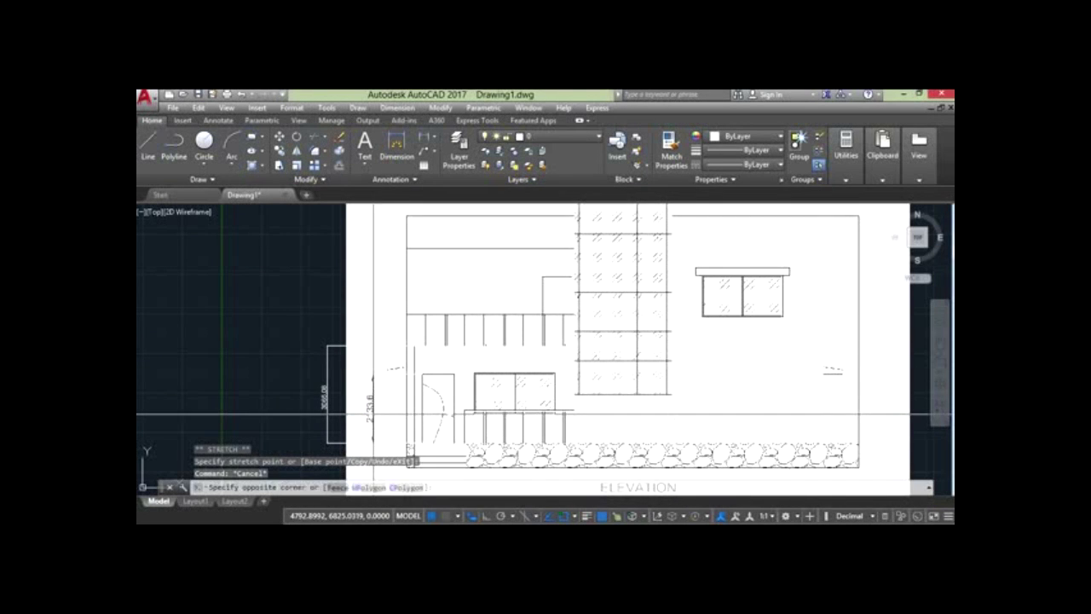
key(Escape)
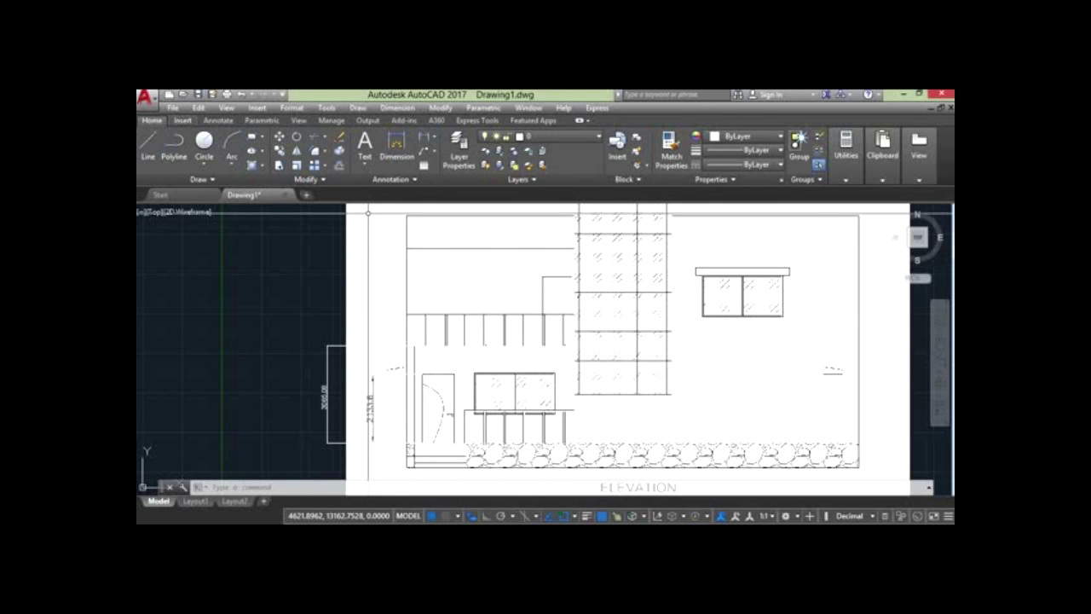
- Try to continue the dimension chain from the balcony's underside up to the lower line of the roof band
click(183, 120)
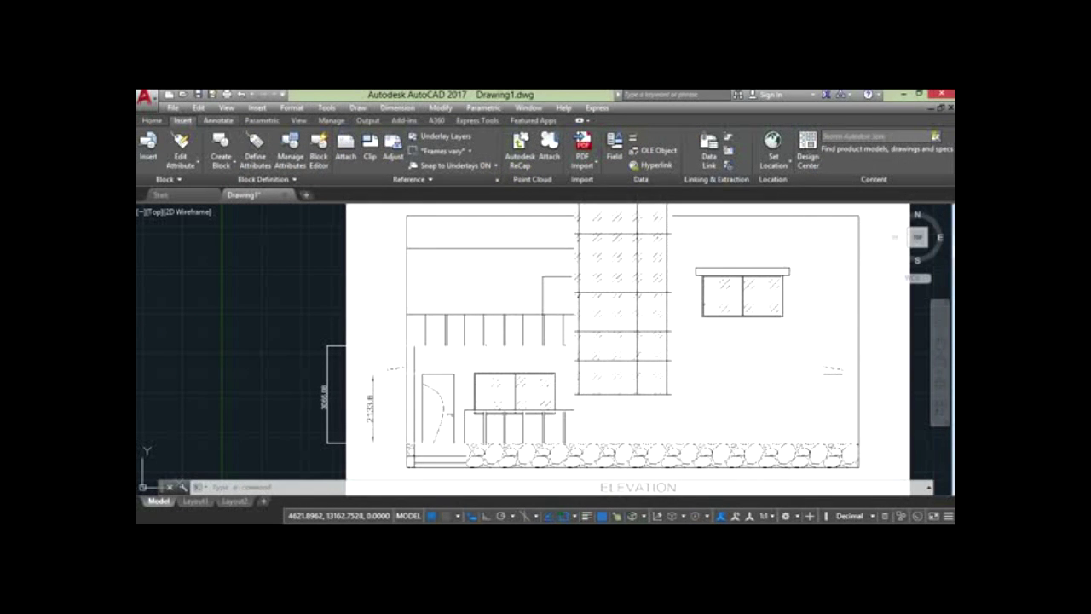
click(217, 120)
click(398, 166)
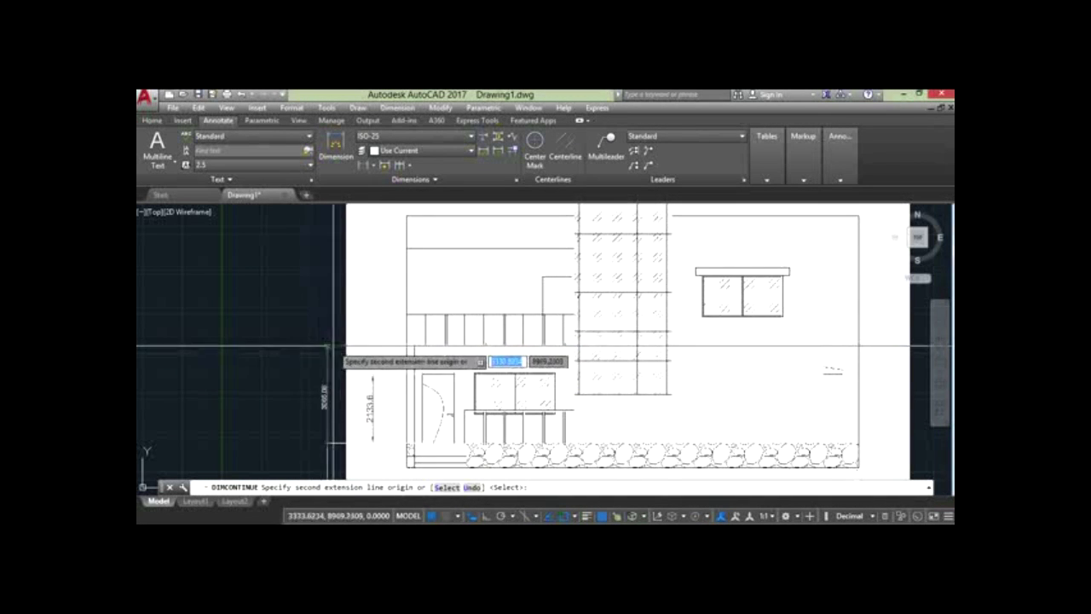
click(406, 345)
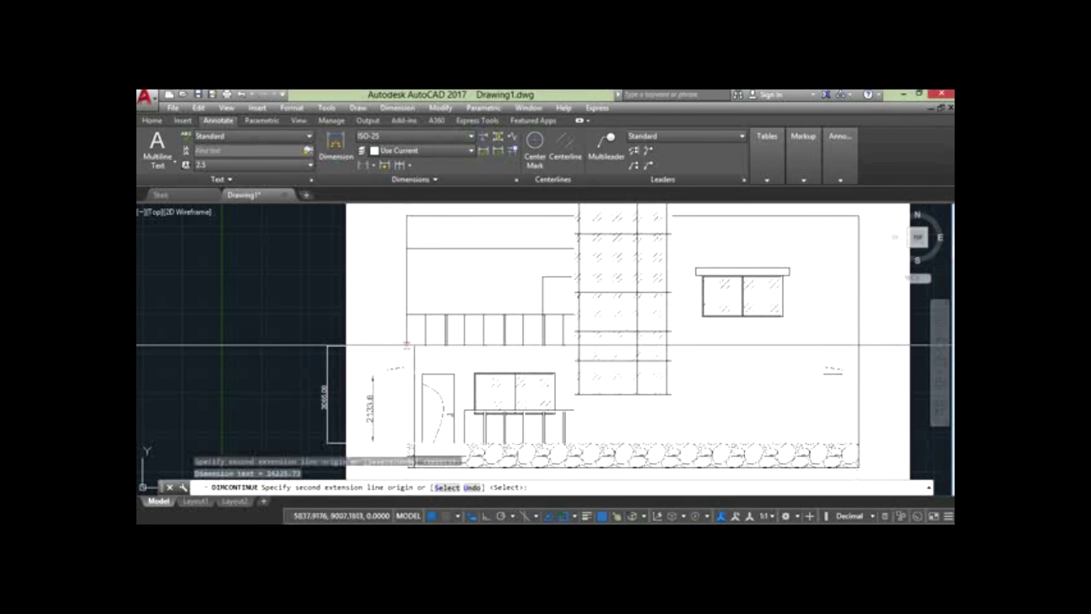
click(407, 249)
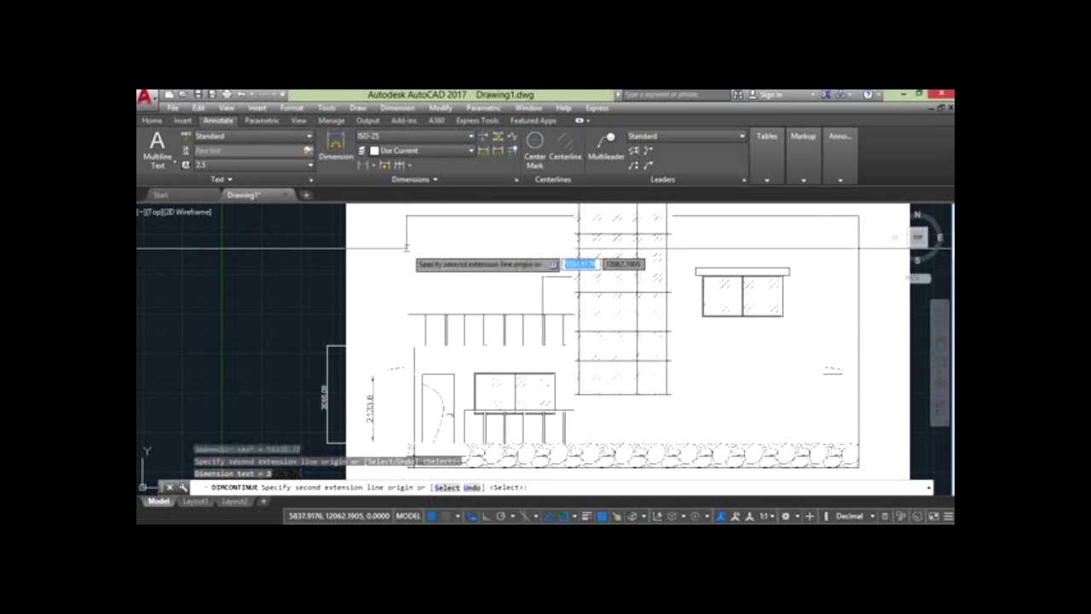
click(327, 345)
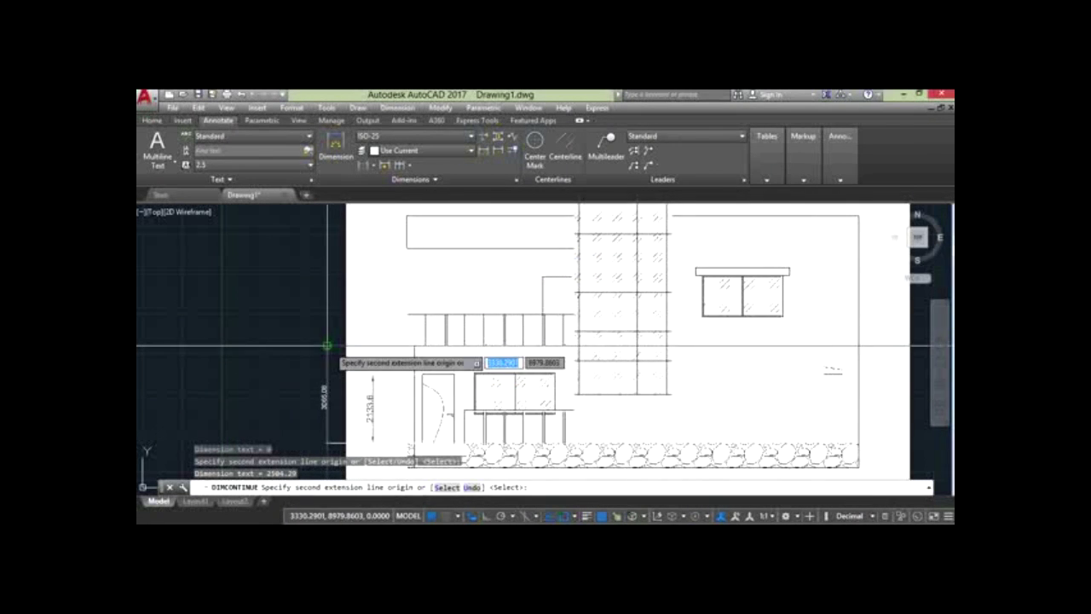
click(406, 249)
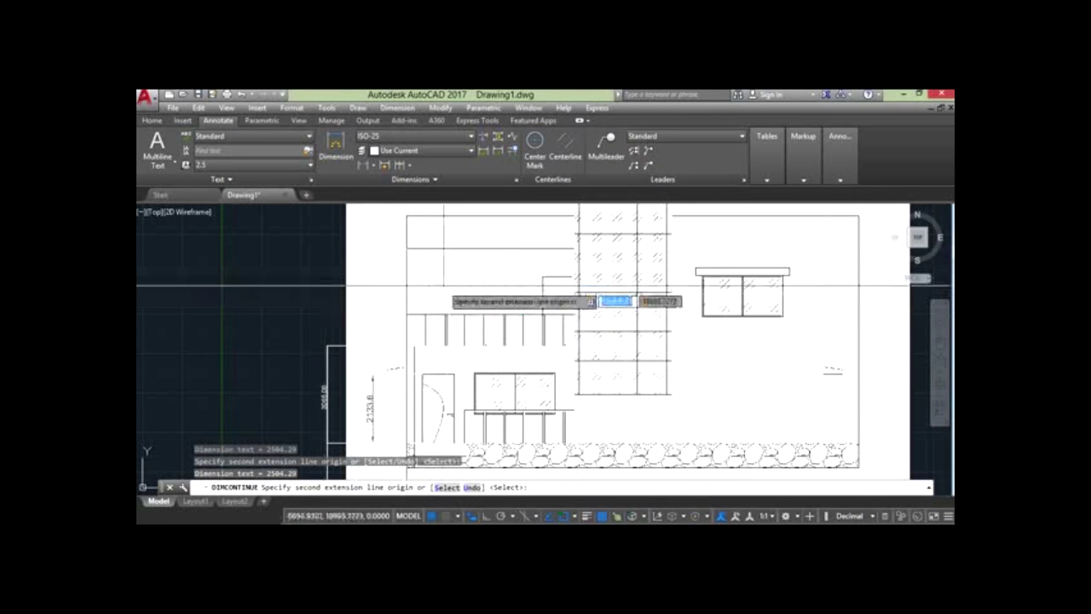
scroll(317, 290, down, 2)
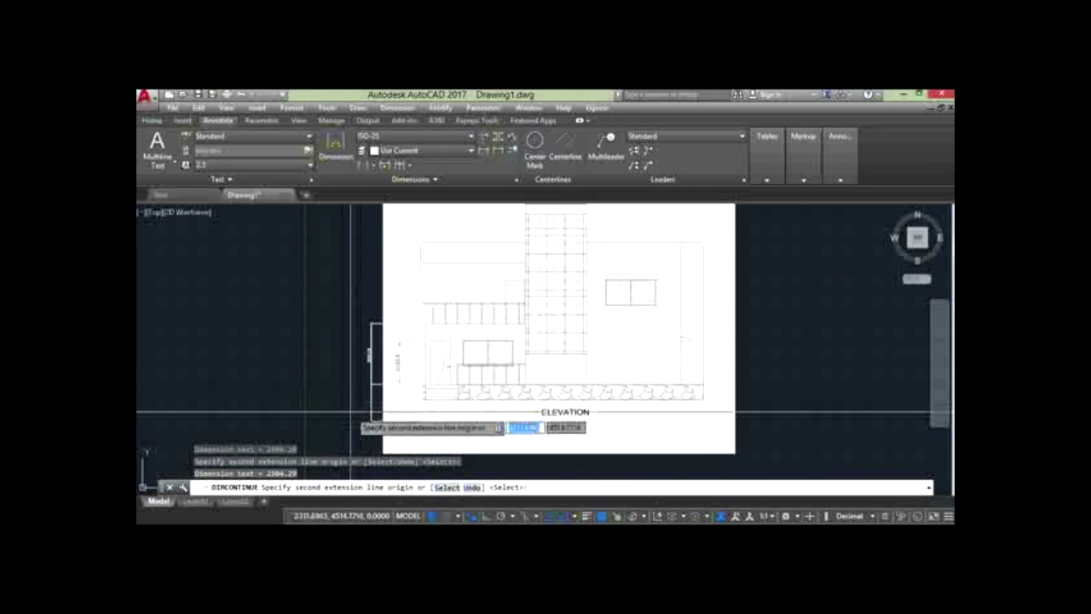
key(Escape)
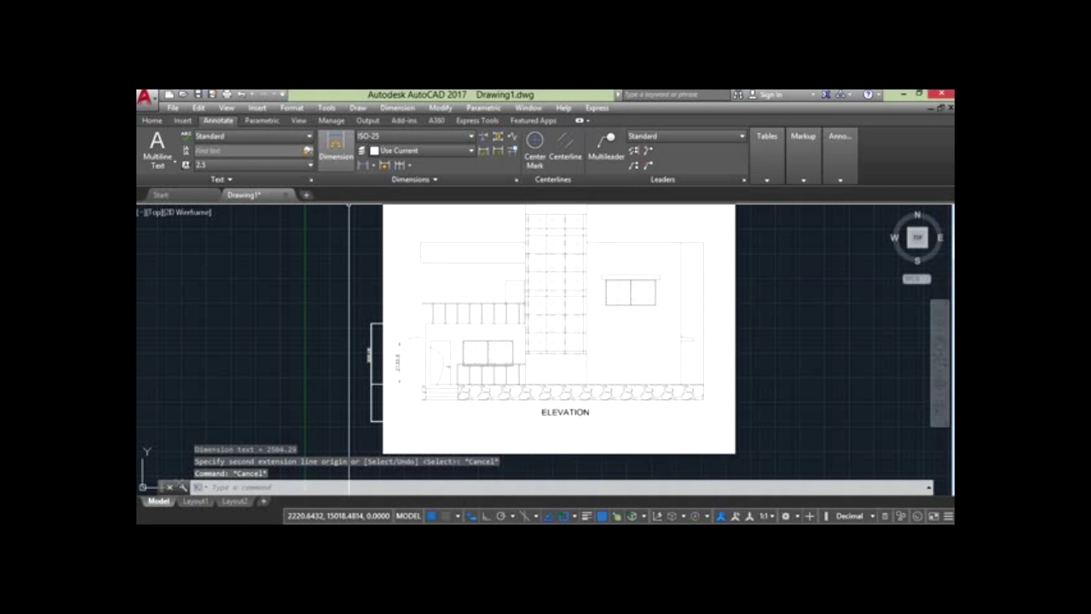
click(400, 166)
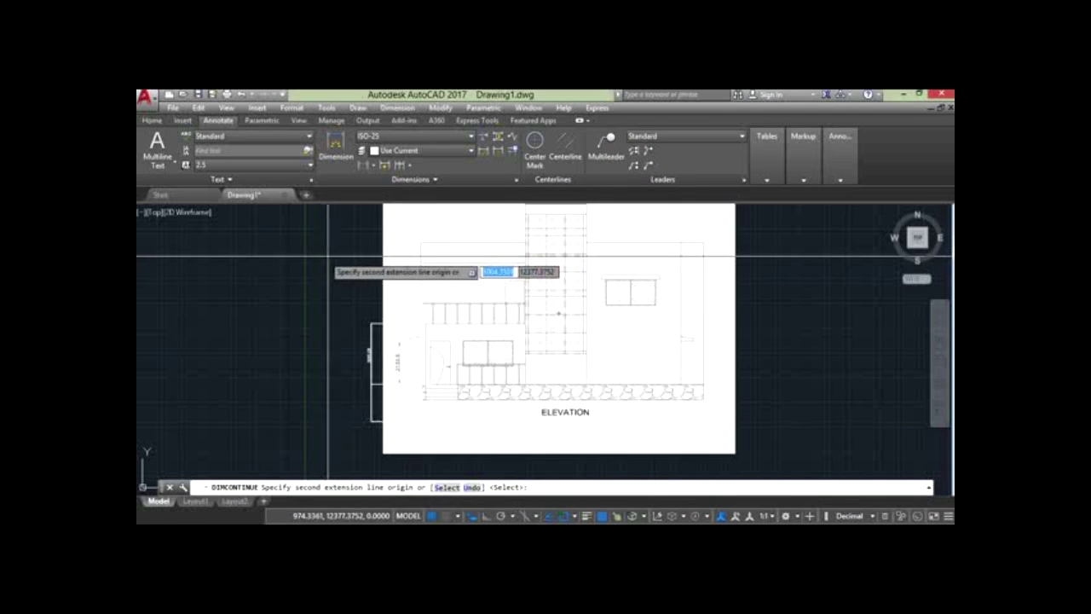
key(Escape)
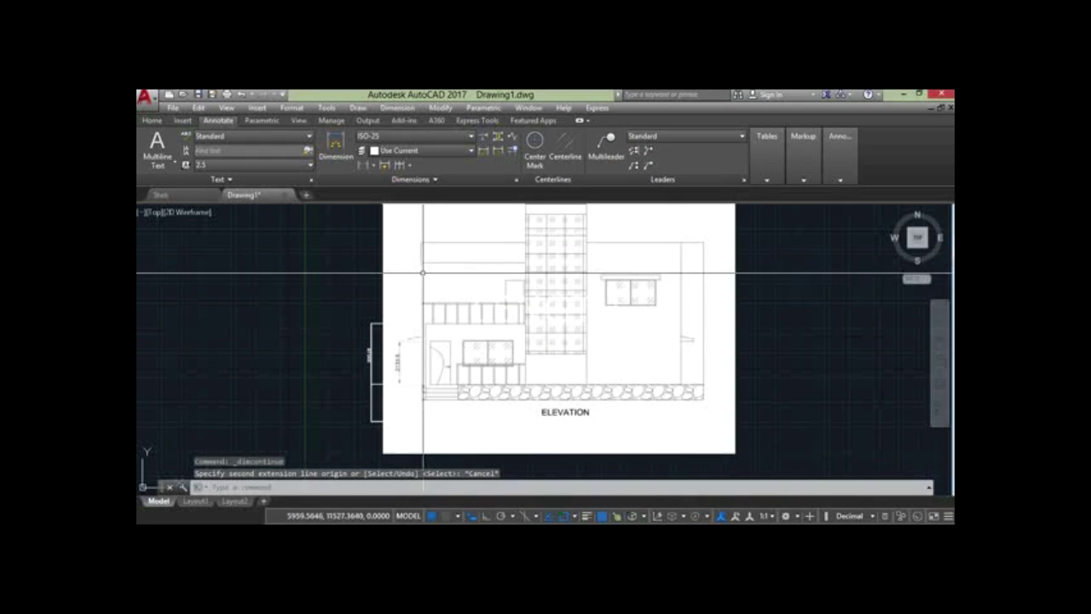
- Erase the stray continued dimensions, including the one below the balcony-to-plinth dimension
scroll(371, 351, up, 3)
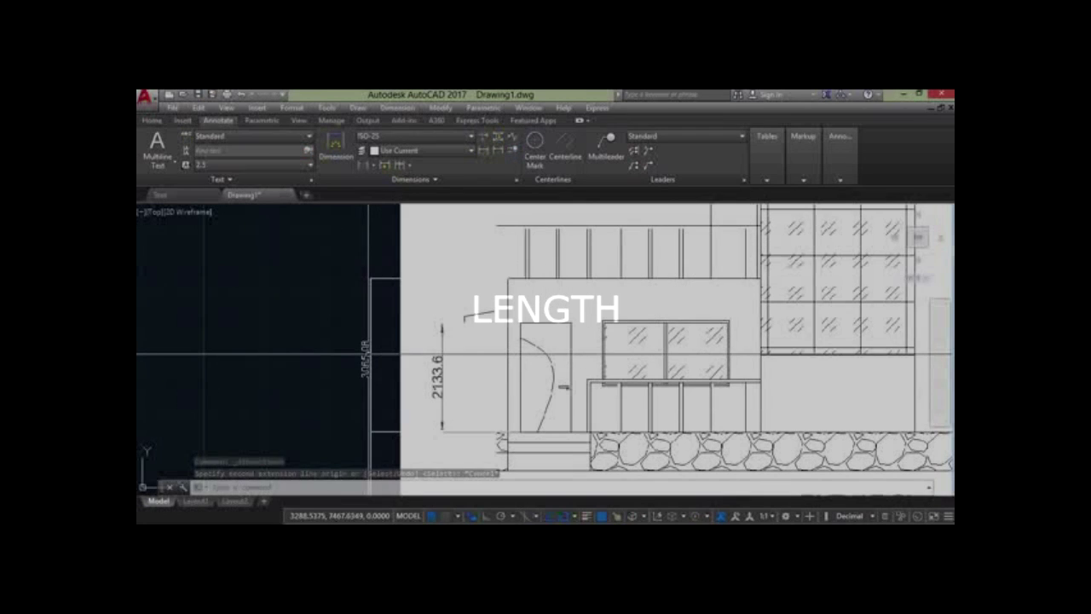
scroll(420, 339, down, 5)
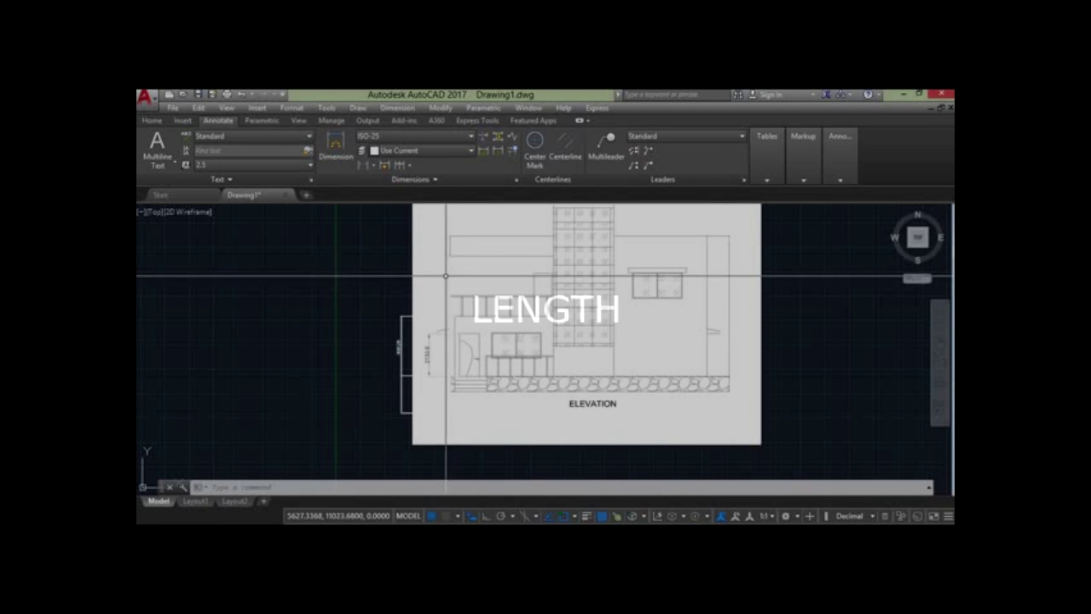
key(Delete)
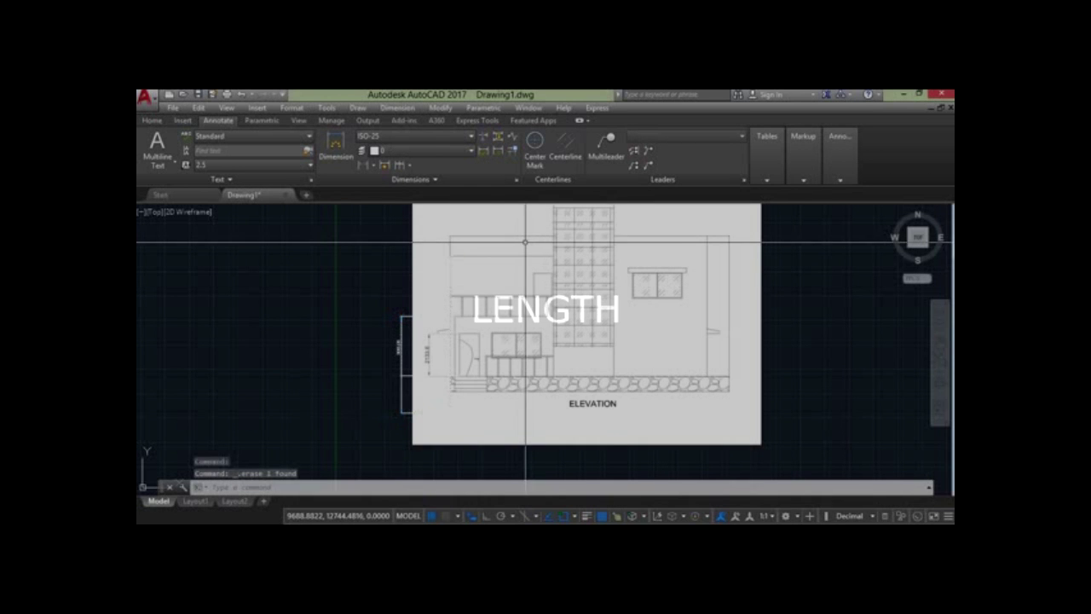
click(409, 404)
click(380, 434)
key(Delete)
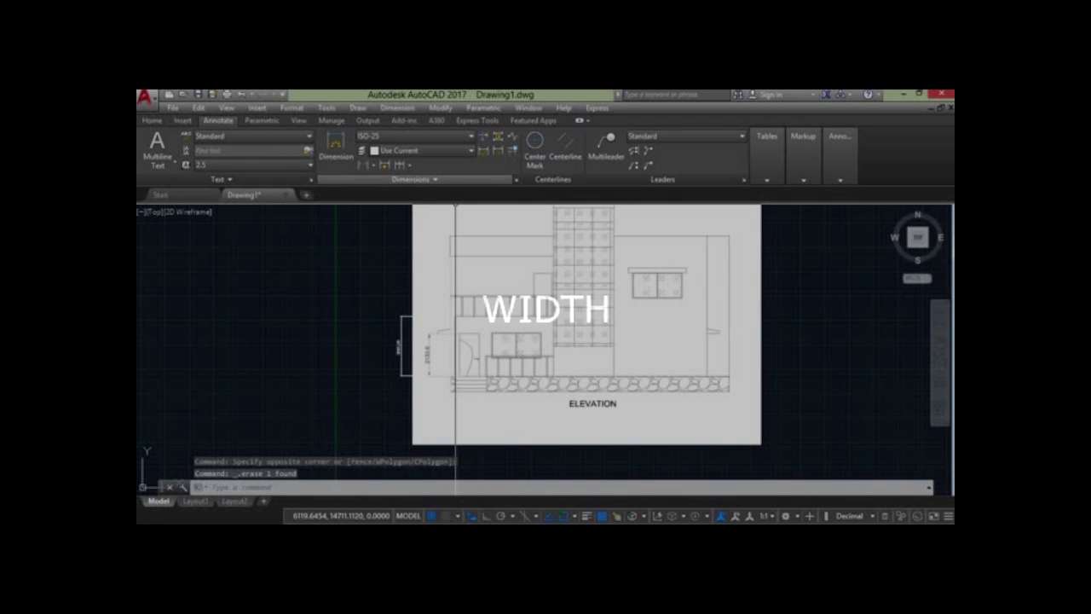
- Add a continued dimension from the balcony-to-plinth dimension up to the left end of the roof band's lower line
click(400, 165)
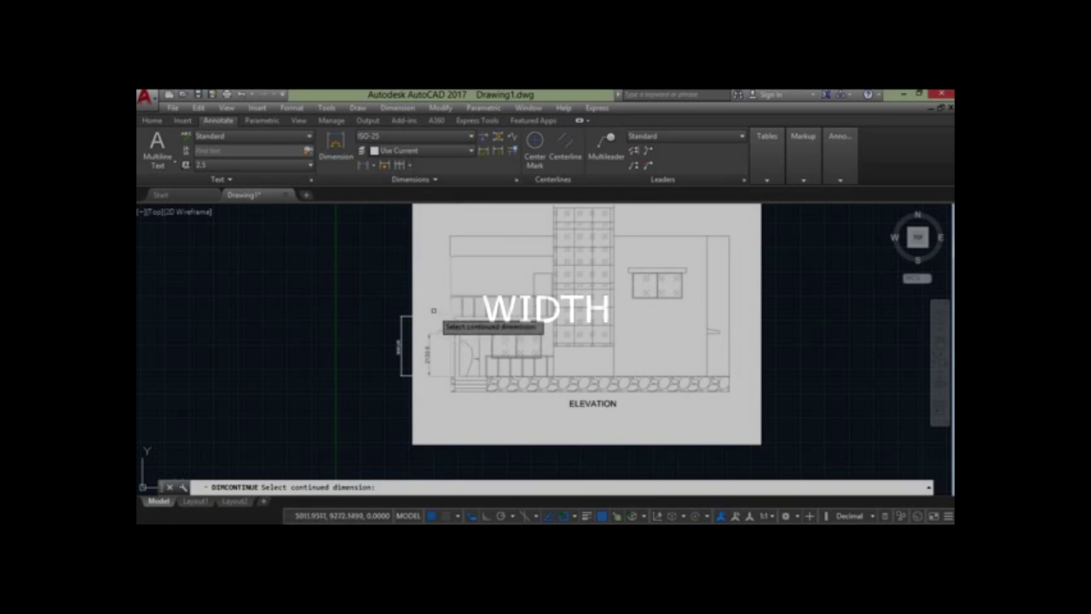
click(414, 316)
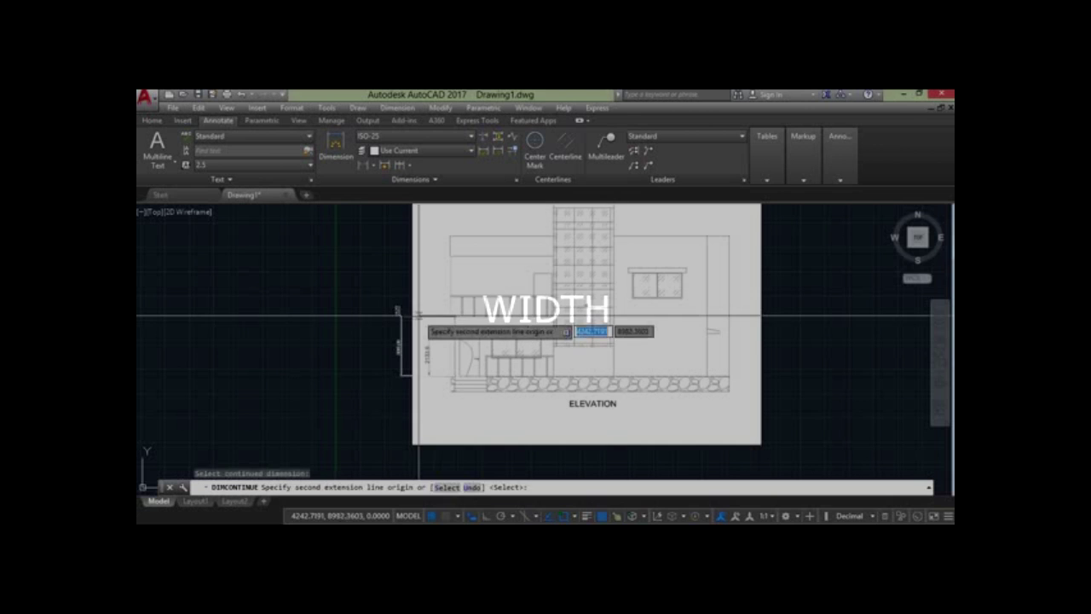
click(452, 255)
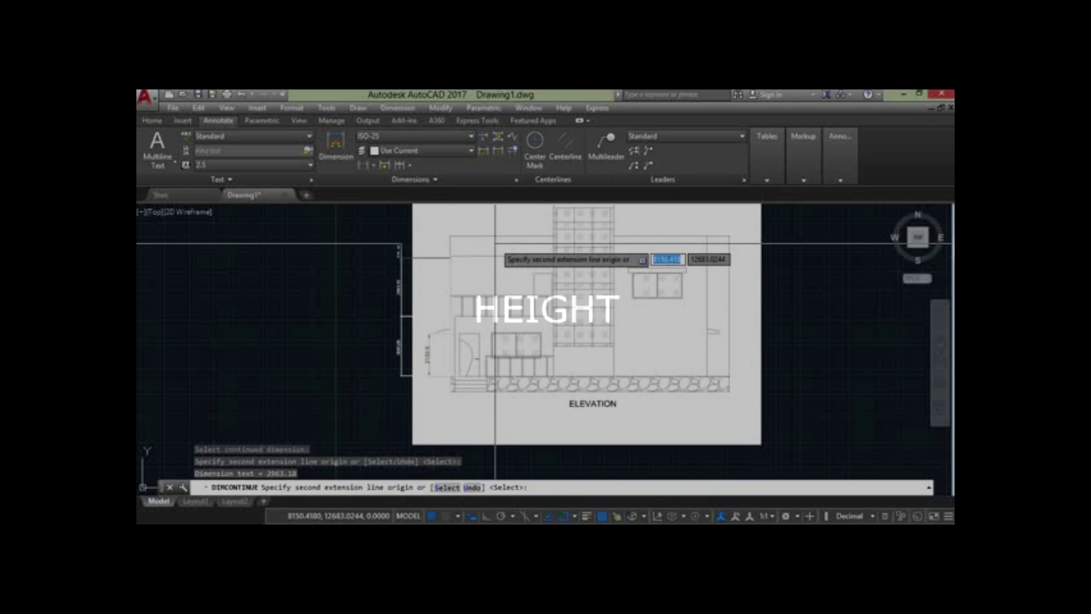
key(ctrl+z)
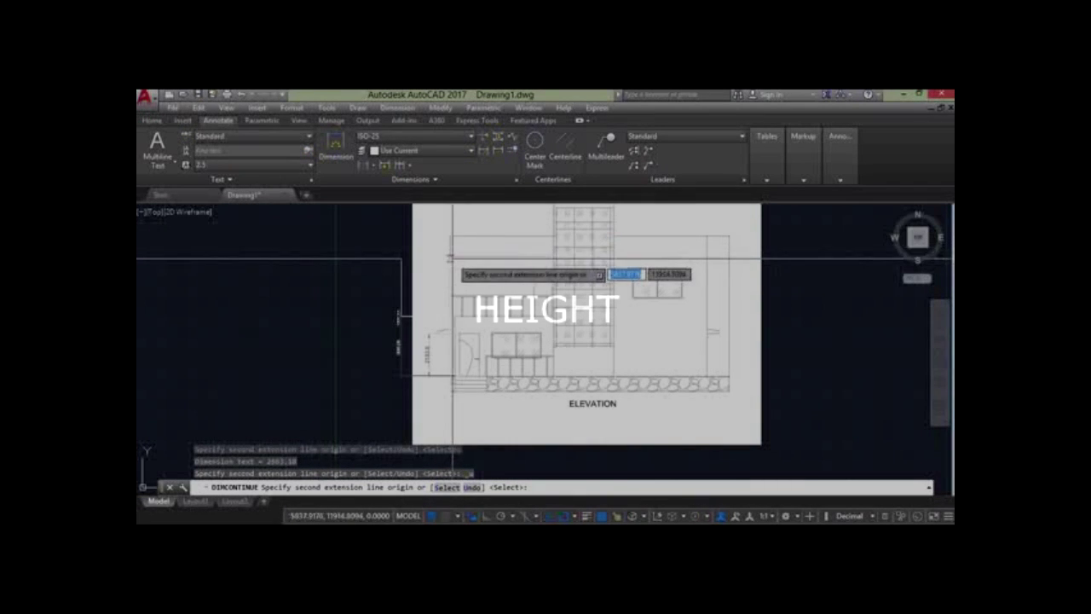
scroll(451, 254, up, 5)
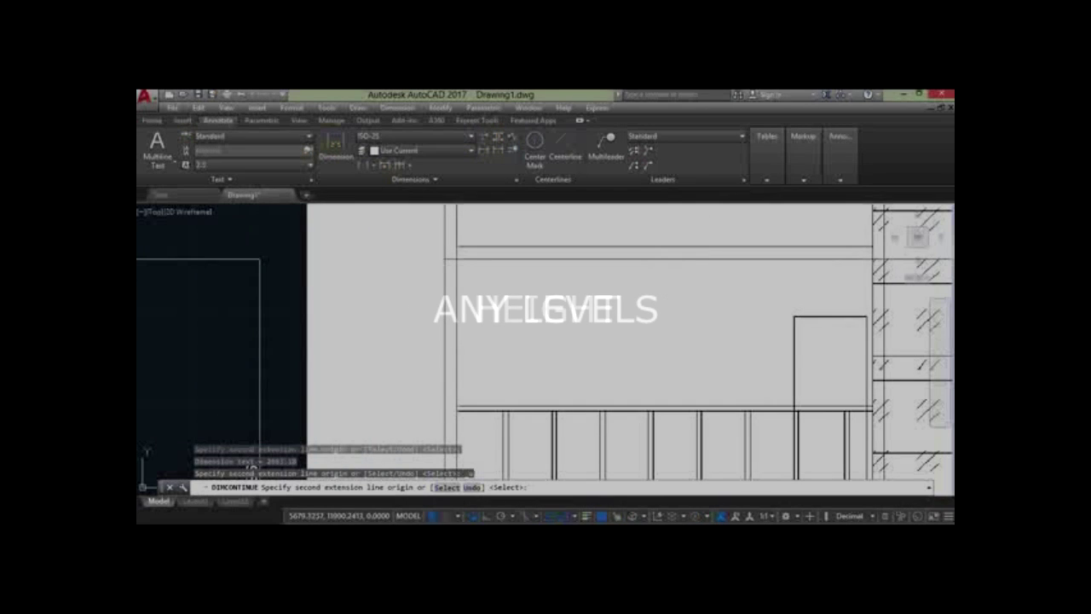
click(457, 247)
scroll(482, 360, down, 2)
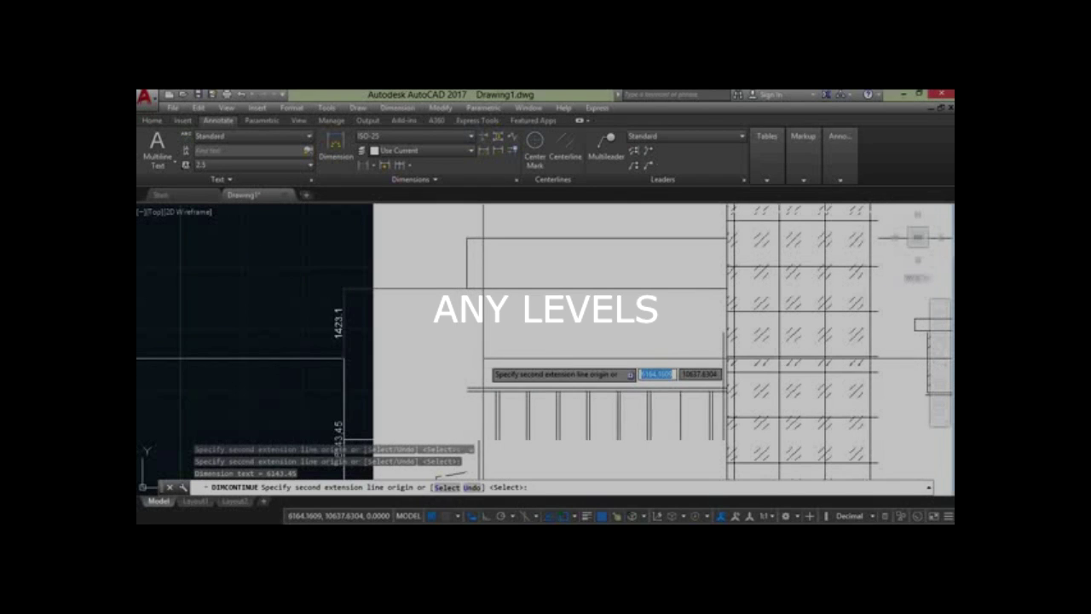
- Continue the dimension chain from the roof band's lower line to its upper left corner and end the command
scroll(413, 355, down, 2)
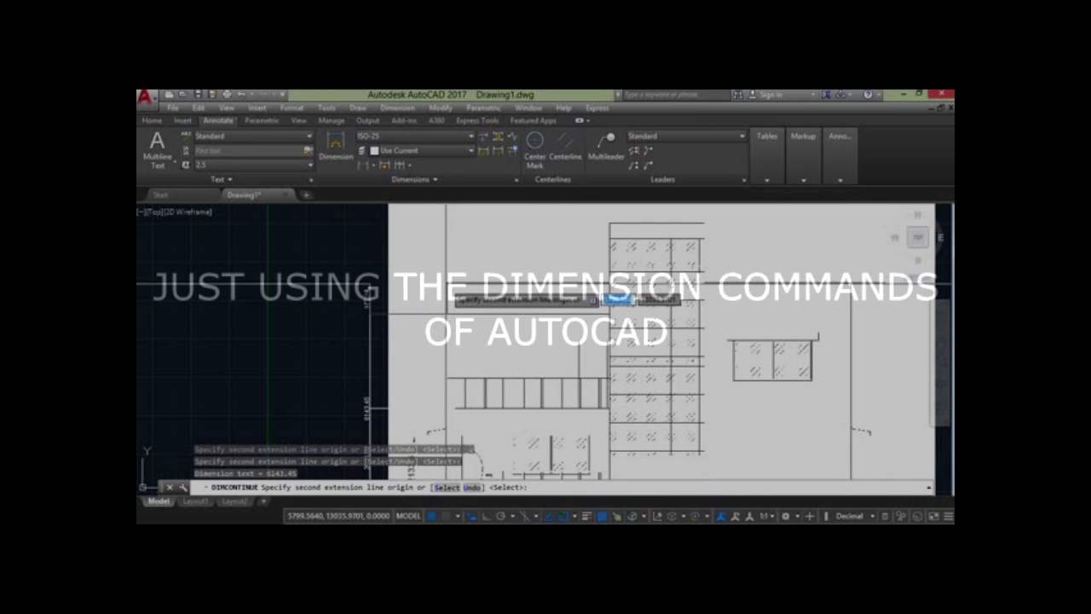
scroll(449, 282, up, 3)
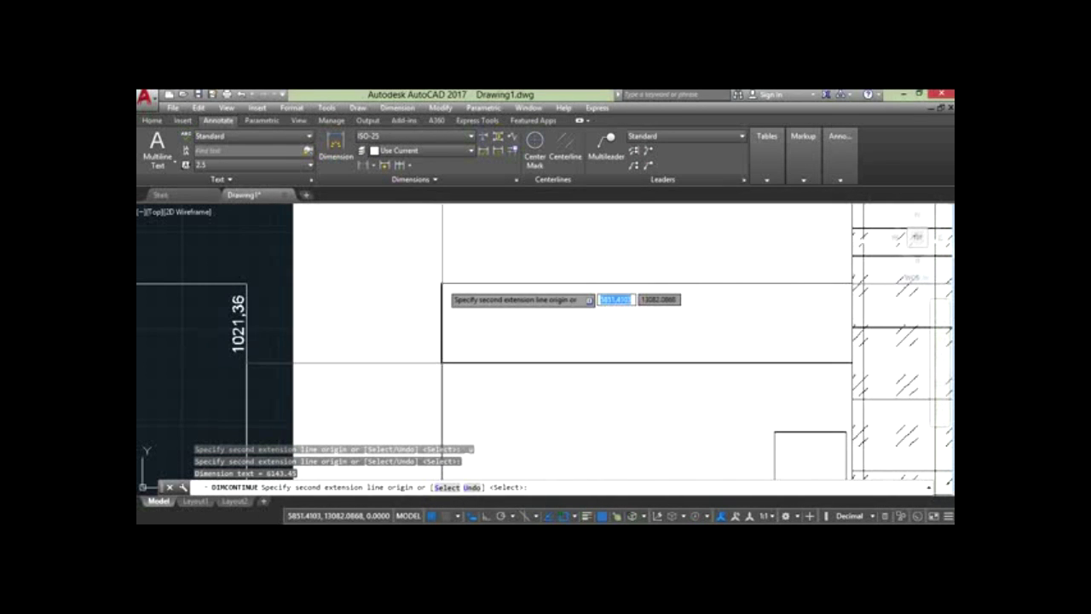
click(440, 362)
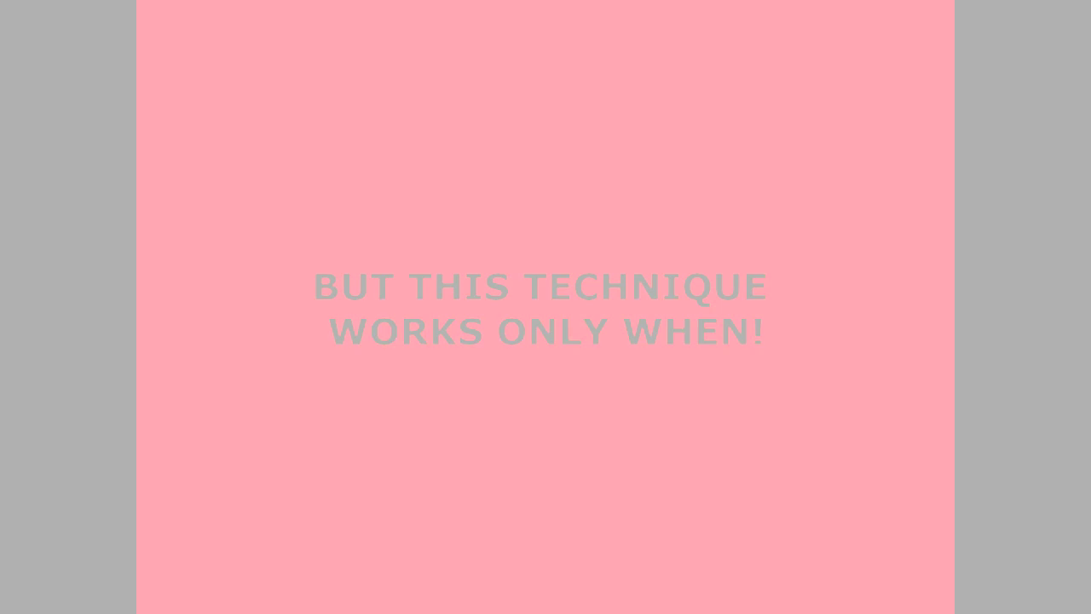
key(Escape)
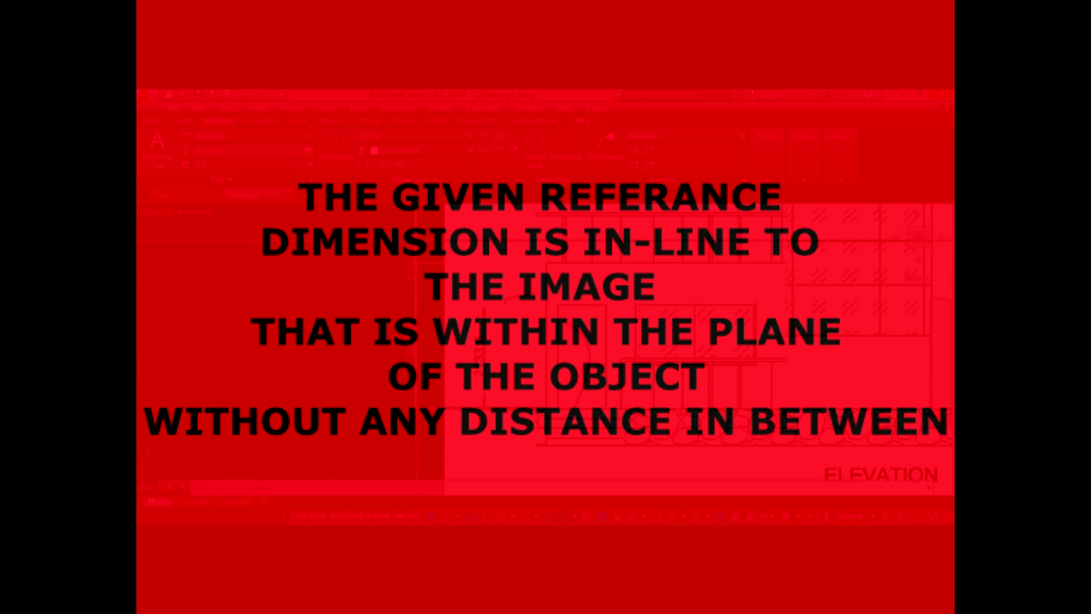
scroll(364, 429, down, 2)
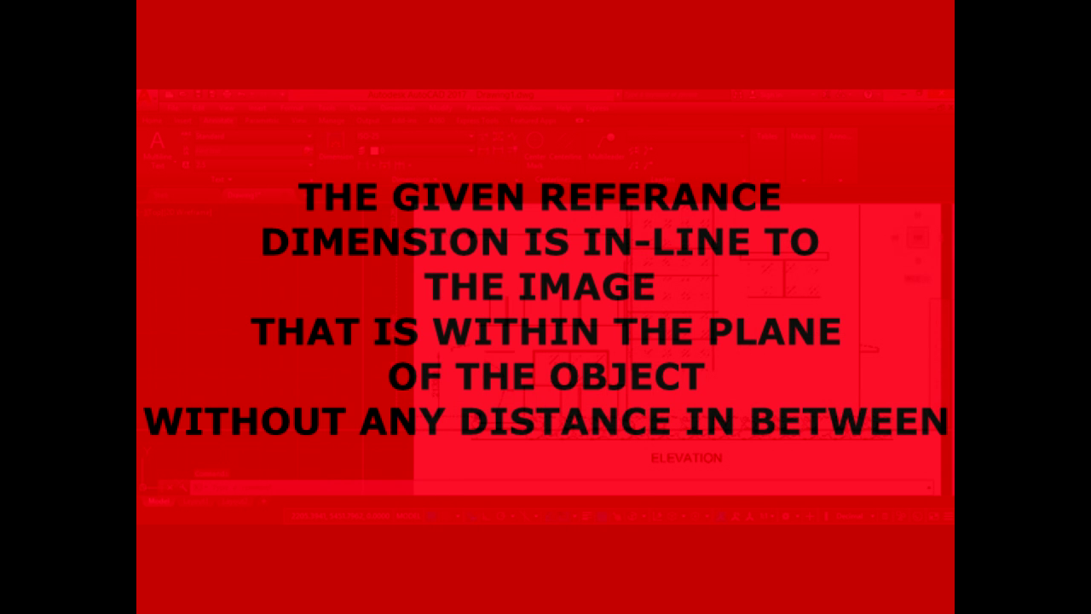